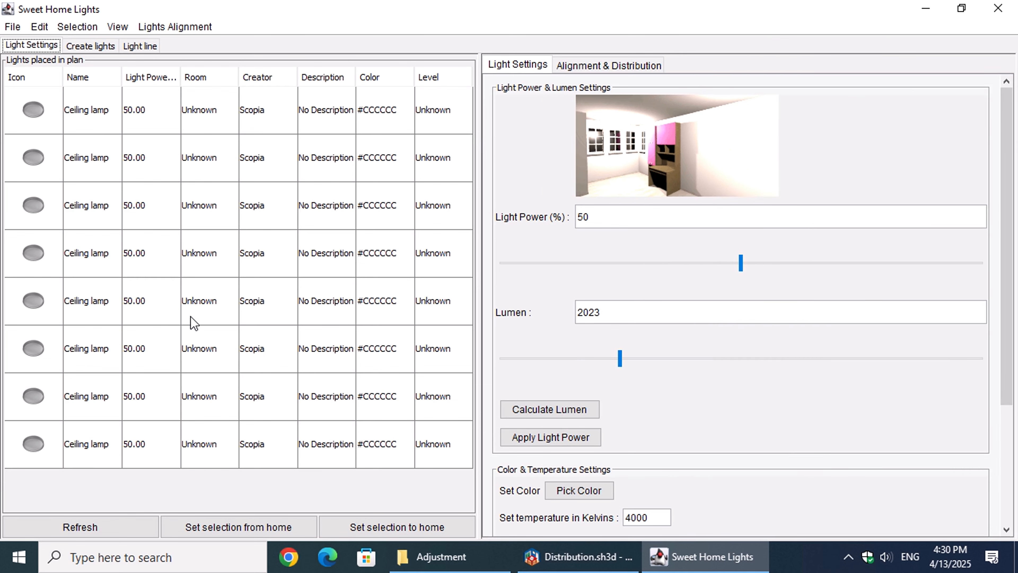
- Select the walls and all ceiling lamps in the Sweet Home 3D plan and load that selection into the Sweet Home Lights list
{"action": "left_click", "coordinate": [566, 563]}
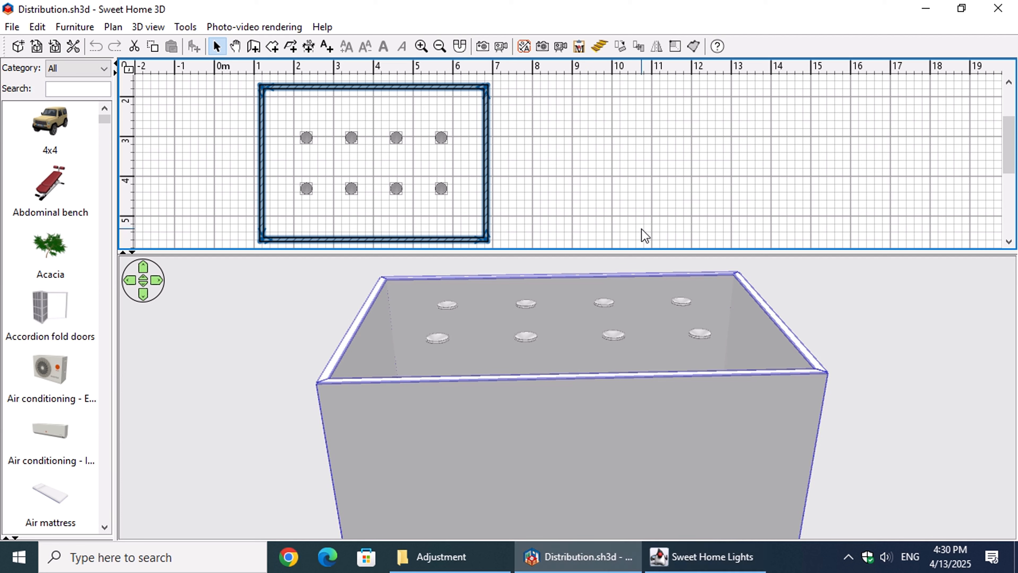
{"action": "left_click_drag", "start_coordinate": [609, 82], "coordinate": [222, 251]}
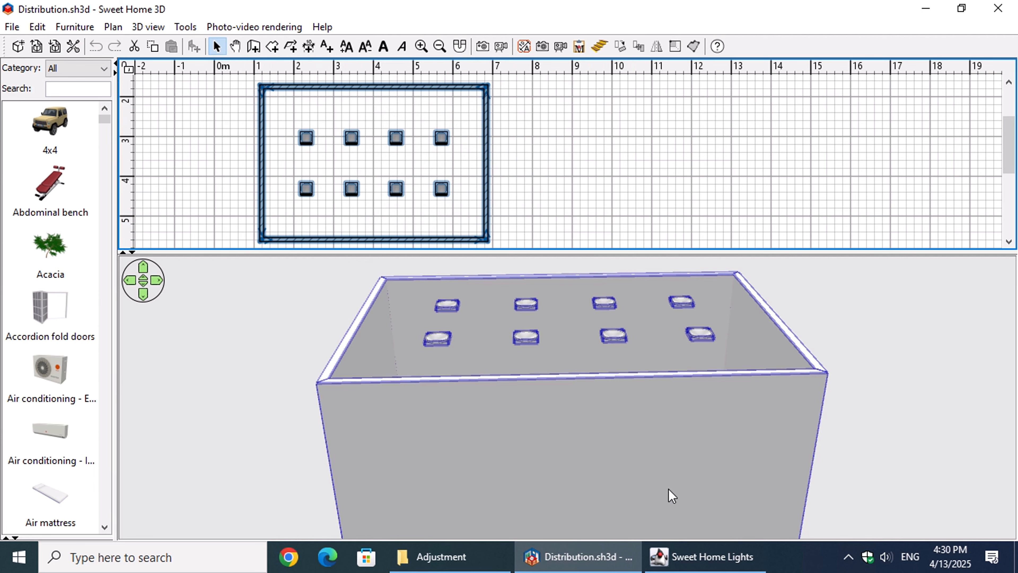
{"action": "left_click", "coordinate": [705, 557]}
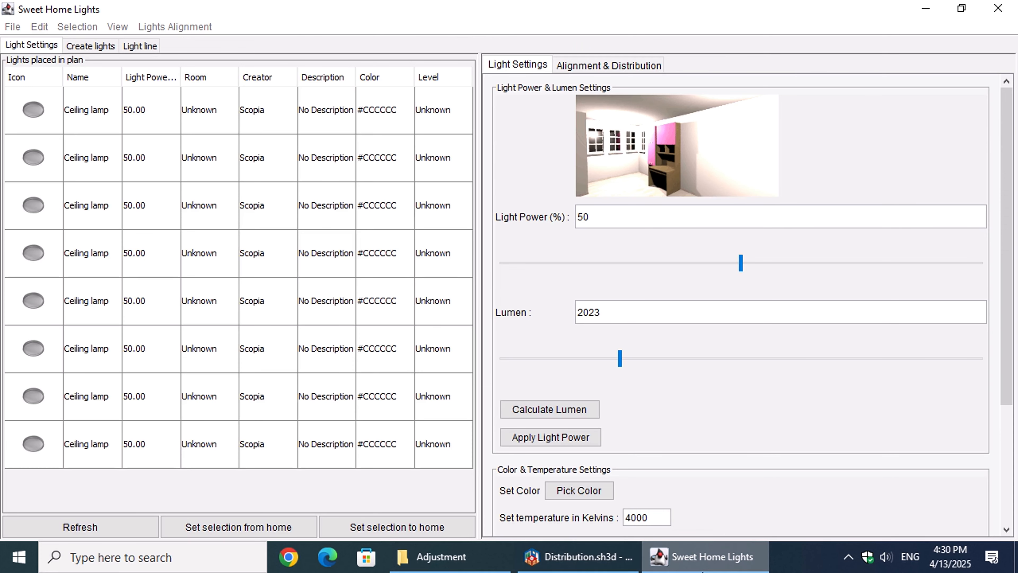
{"action": "left_click", "coordinate": [251, 536]}
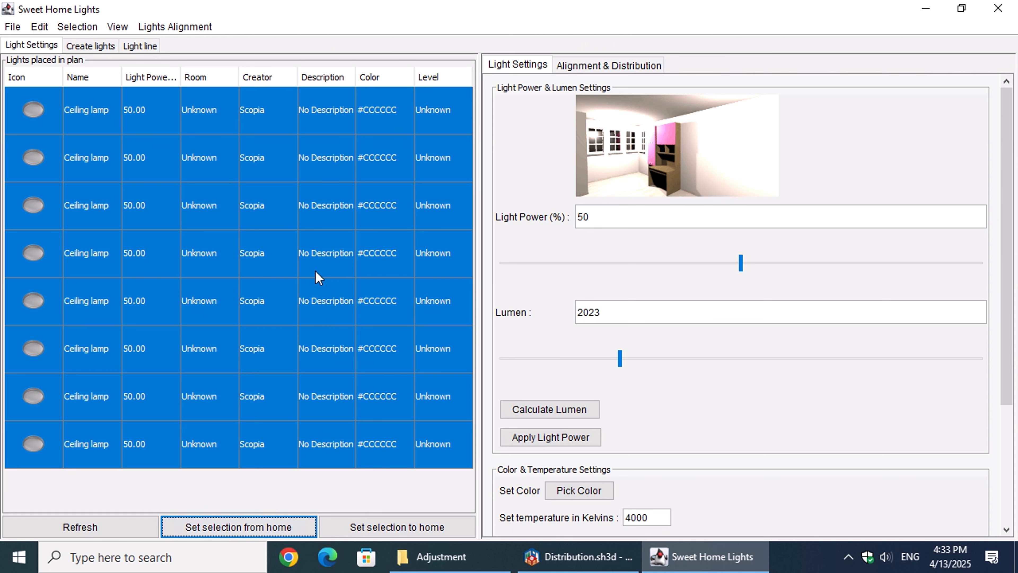
- Open the position and rotation adjustments for the selected lamps and set their unit to Meters
{"action": "left_click", "coordinate": [604, 66]}
{"action": "left_click", "coordinate": [601, 82]}
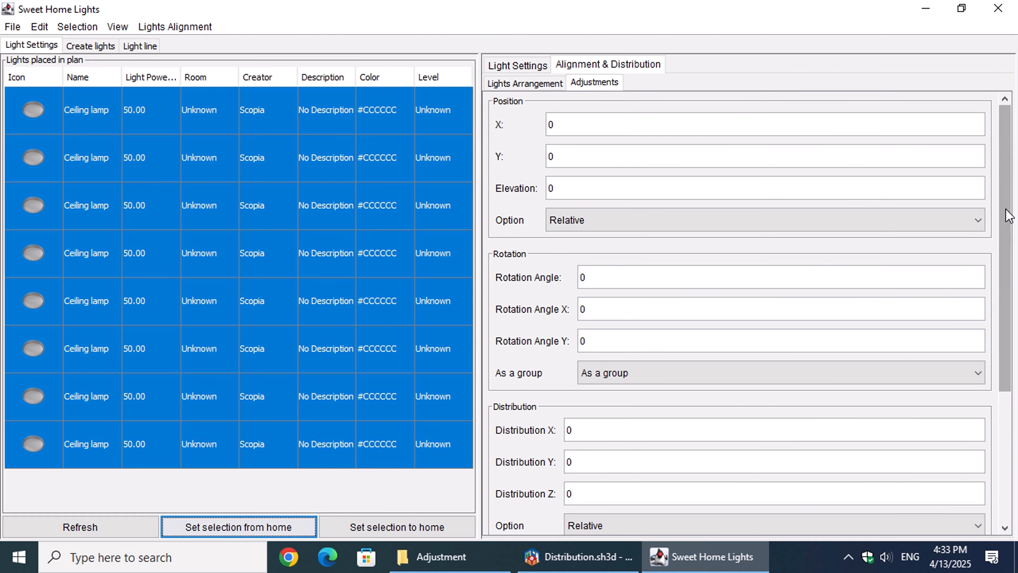
{"action": "left_click_drag", "start_coordinate": [1007, 216], "coordinate": [1004, 343]}
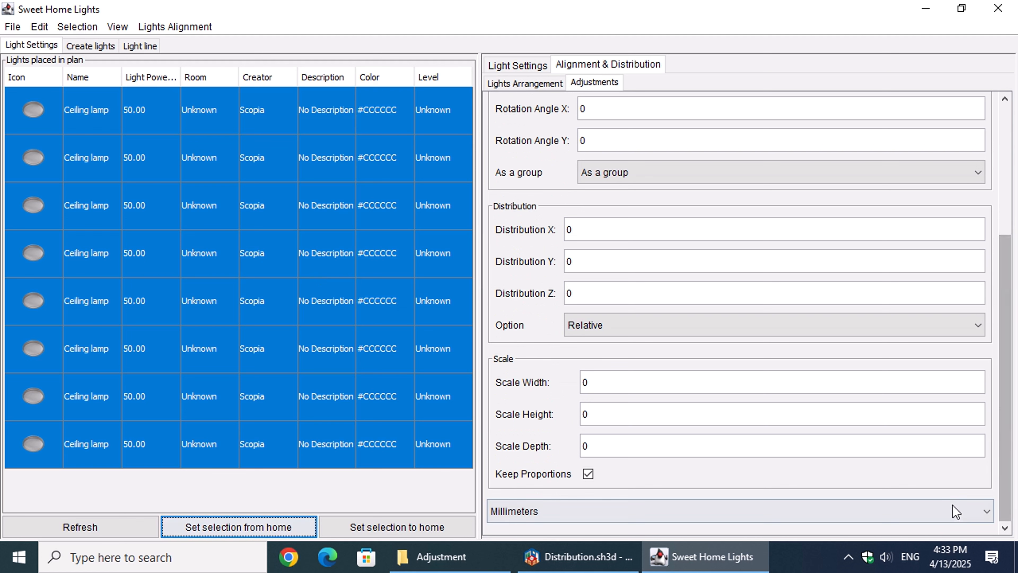
{"action": "left_click", "coordinate": [969, 515]}
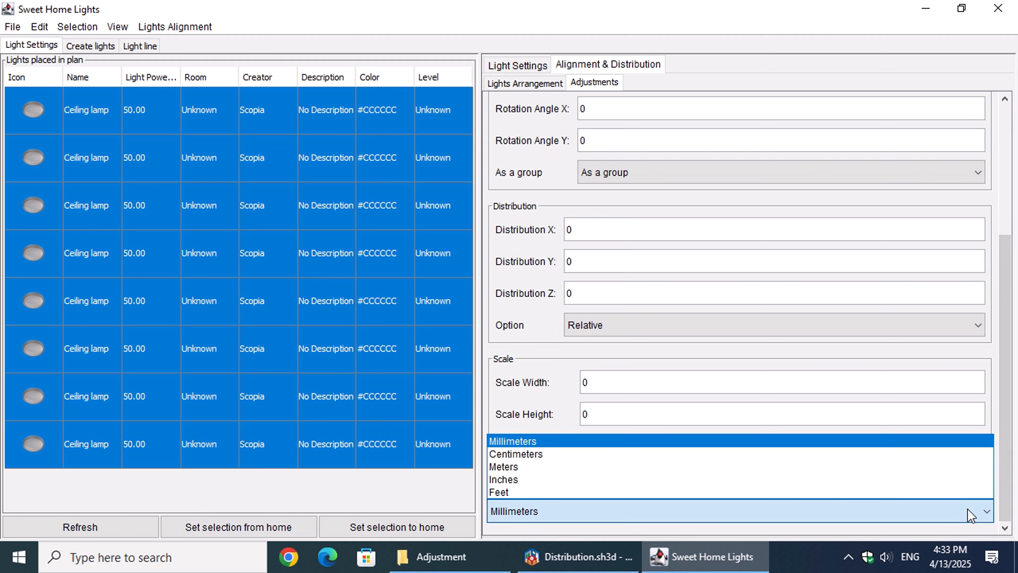
{"action": "left_click", "coordinate": [691, 466]}
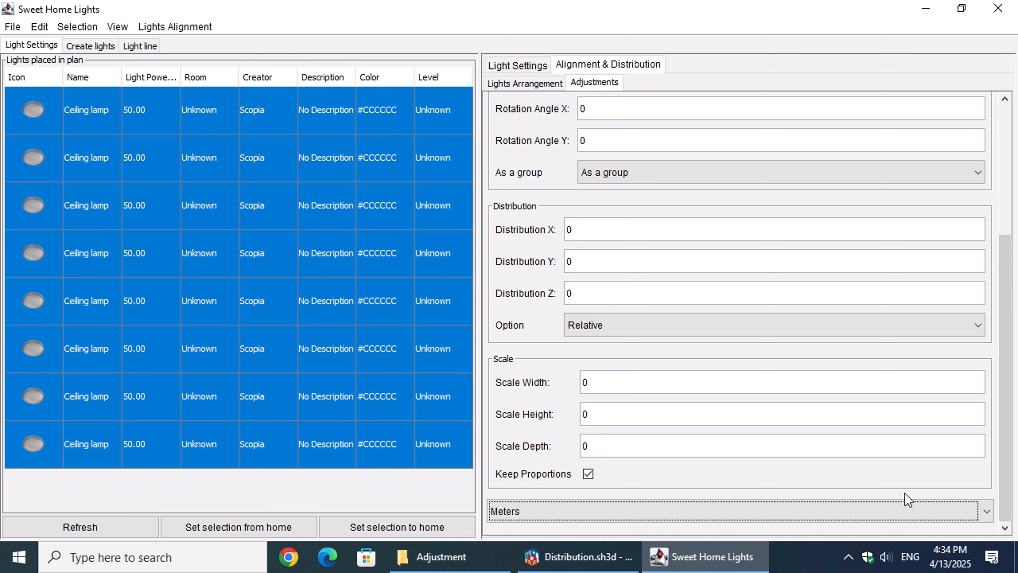
- Move the selected lamps with the Relative position option by -1 in X, -1 in Y and -1 in elevation
{"action": "left_click_drag", "start_coordinate": [1000, 481], "coordinate": [1014, 349]}
{"action": "left_click", "coordinate": [975, 223]}
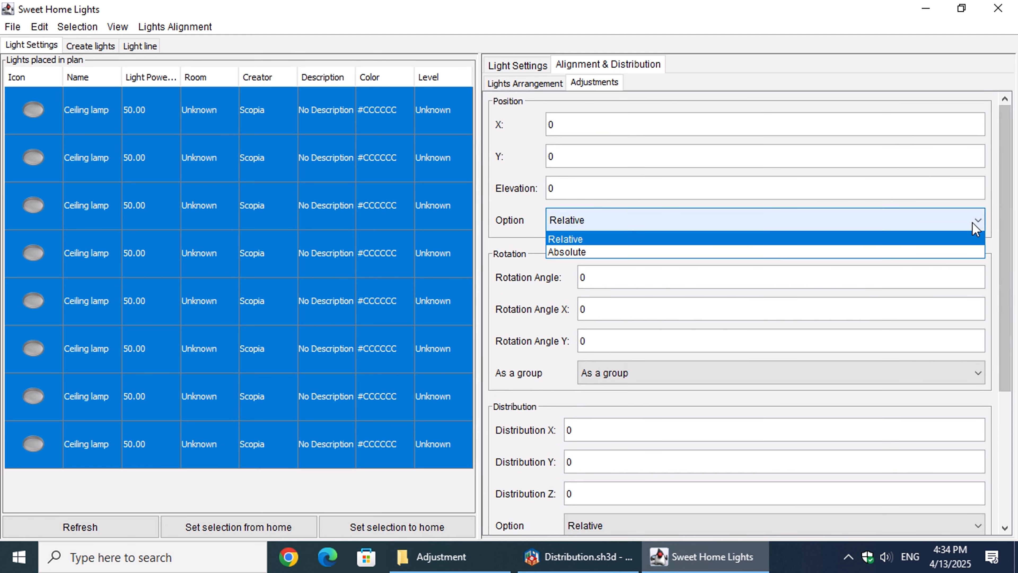
{"action": "left_click", "coordinate": [773, 241]}
{"action": "left_click", "coordinate": [590, 126]}
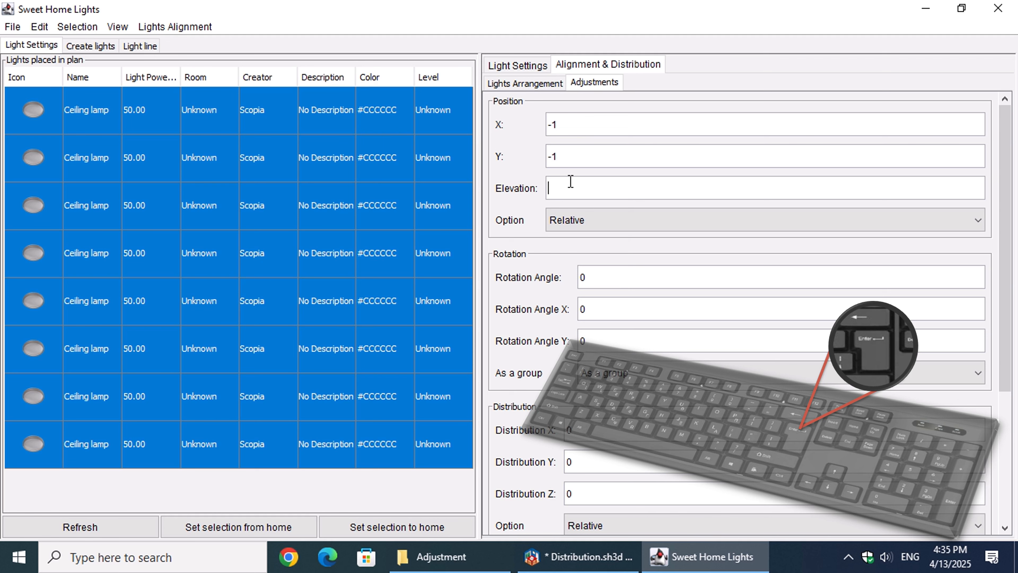
{"action": "left_click", "coordinate": [570, 182]}
{"action": "type", "text": "-1"}
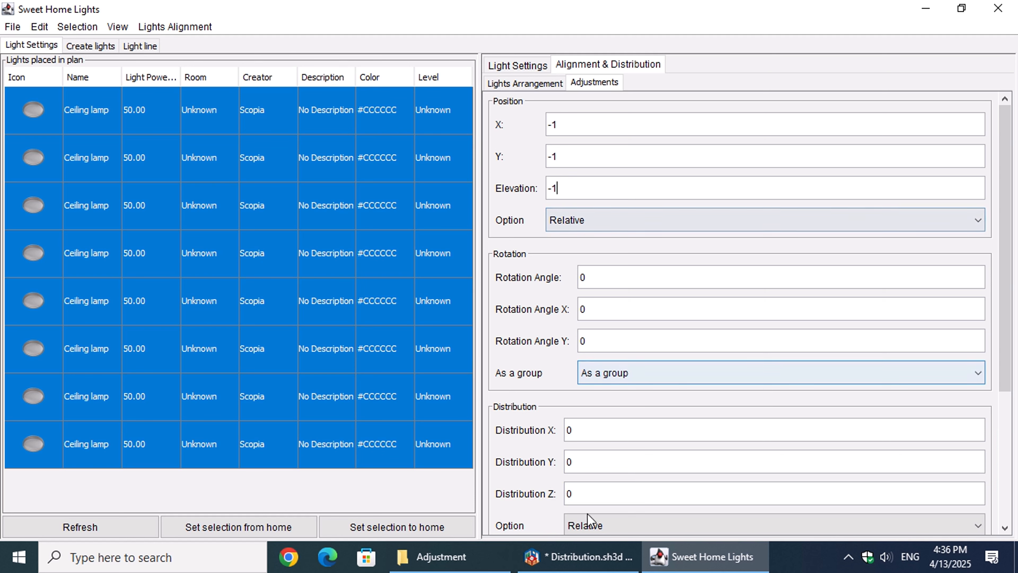
- Switch to Sweet Home 3D, inspect the shifted lamps in 3D and undo the three relative position changes
{"action": "left_click", "coordinate": [579, 557]}
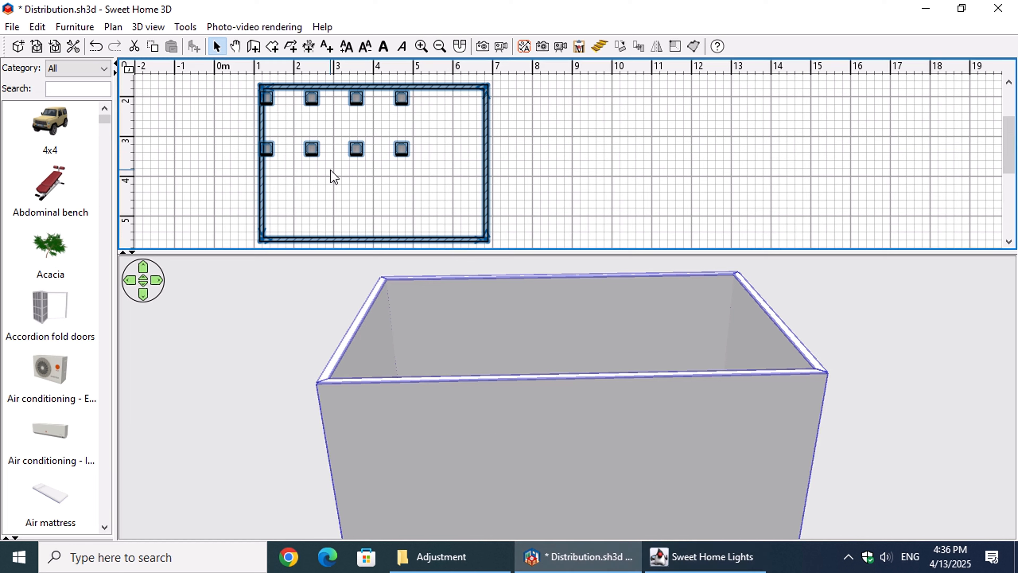
{"action": "left_click_drag", "start_coordinate": [473, 312], "coordinate": [973, 387]}
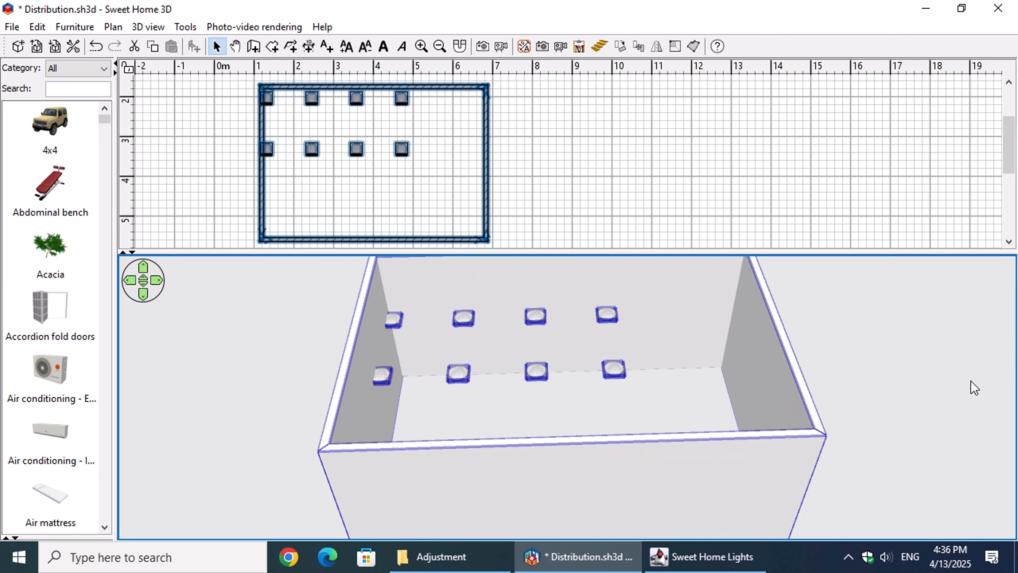
{"action": "left_click", "coordinate": [100, 53]}
{"action": "left_click", "coordinate": [99, 53]}
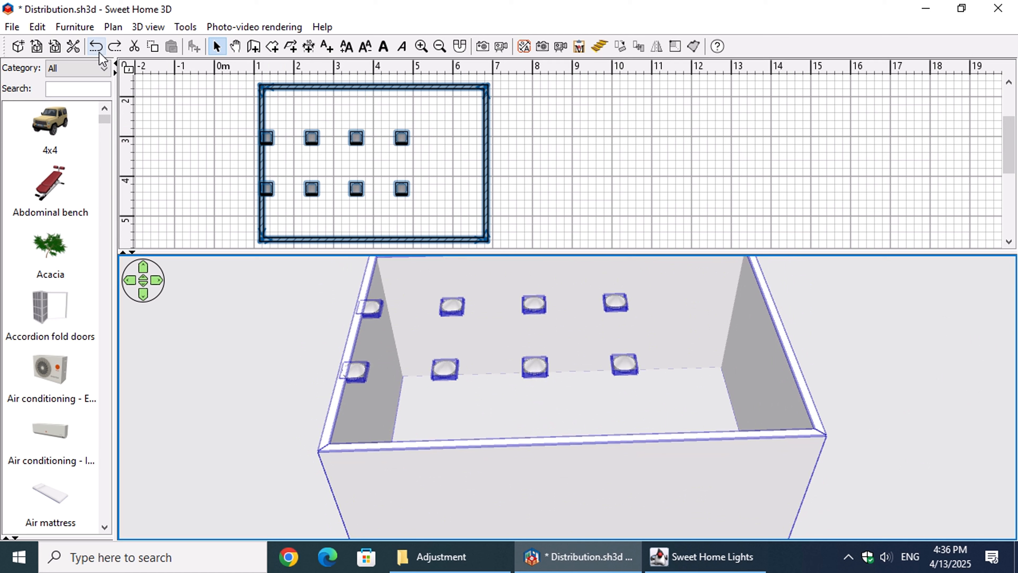
{"action": "left_click", "coordinate": [99, 53]}
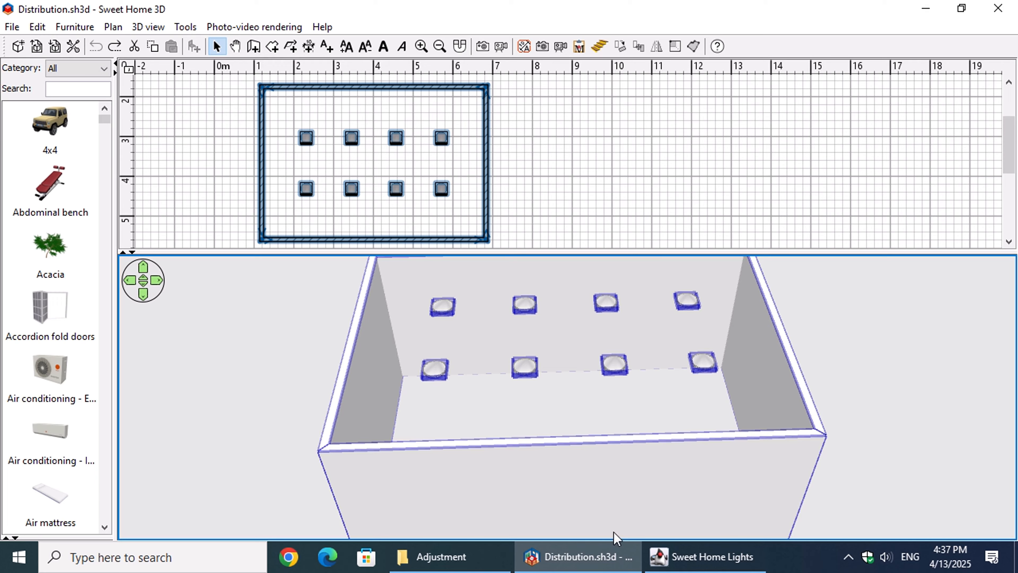
- In Sweet Home Lights, place the selected lamps with the Absolute position option at X -1, Y -1 and elevation 3
{"action": "left_click", "coordinate": [659, 559]}
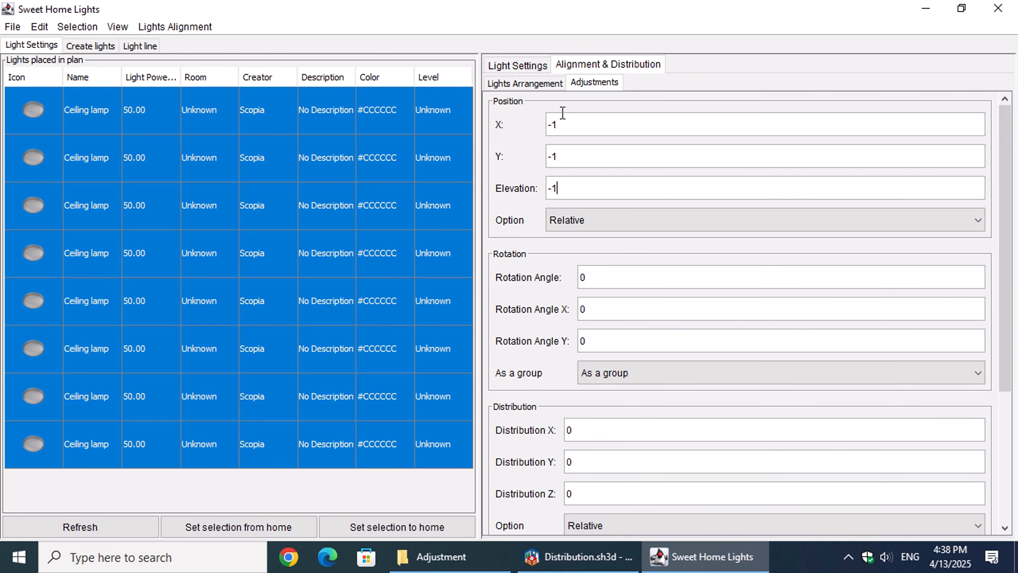
{"action": "left_click", "coordinate": [585, 218]}
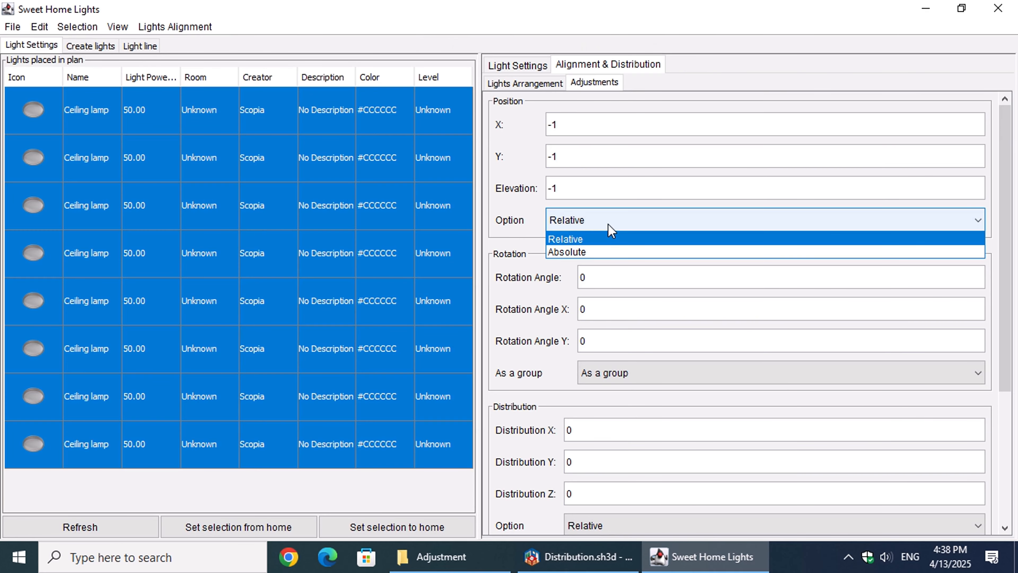
{"action": "left_click", "coordinate": [602, 250]}
{"action": "left_click", "coordinate": [566, 127]}
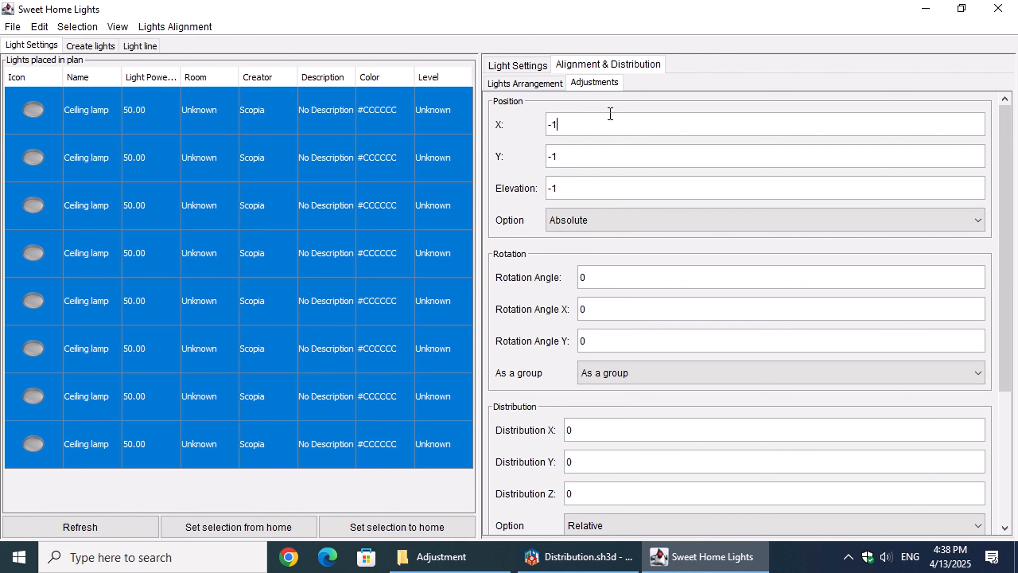
{"action": "key", "text": "Return"}
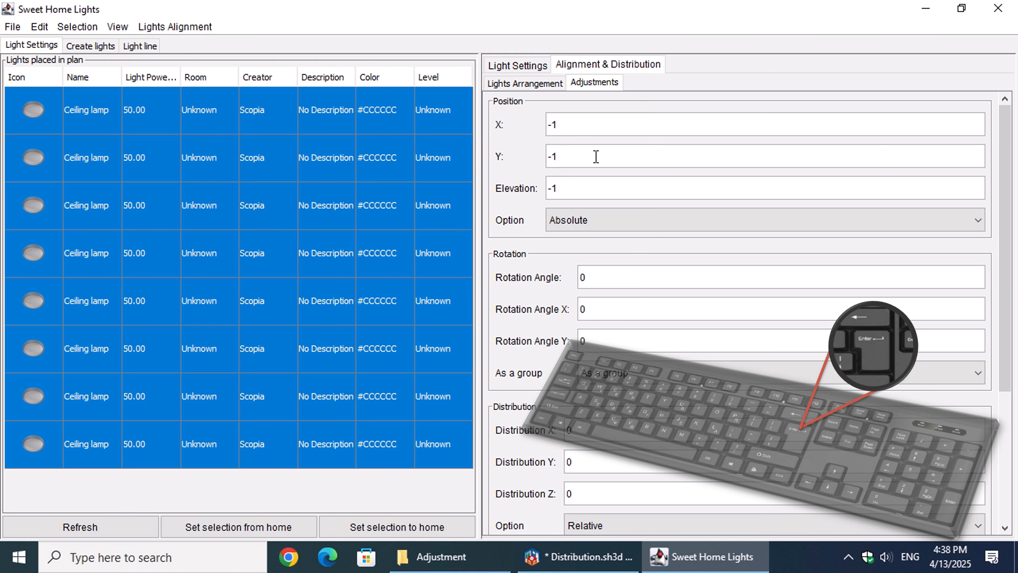
{"action": "left_click", "coordinate": [577, 192]}
{"action": "key", "text": "BackSpace"}
{"action": "key", "text": "BackSpace"}
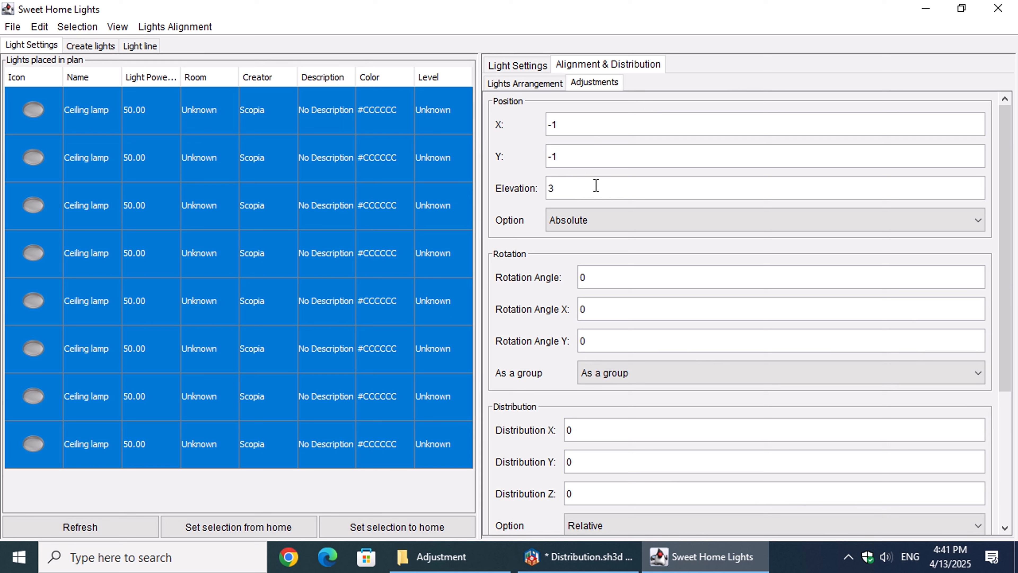
- Switch to Sweet Home 3D, inspect the lamps in plan and 3D, and undo the absolute position changes
{"action": "left_click", "coordinate": [581, 555]}
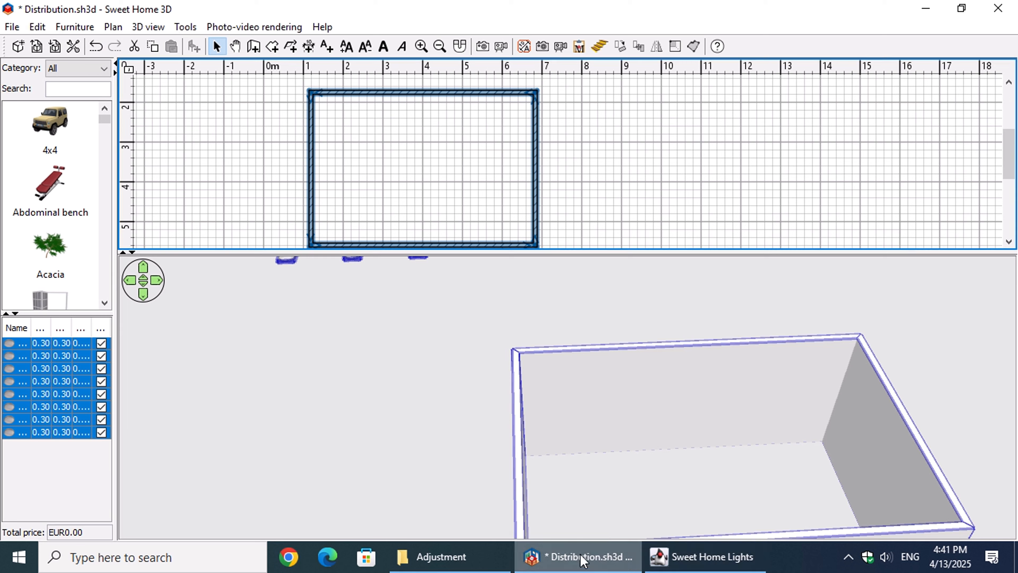
{"action": "left_click_drag", "start_coordinate": [1008, 156], "coordinate": [1014, 124]}
{"action": "left_click_drag", "start_coordinate": [386, 371], "coordinate": [521, 341]}
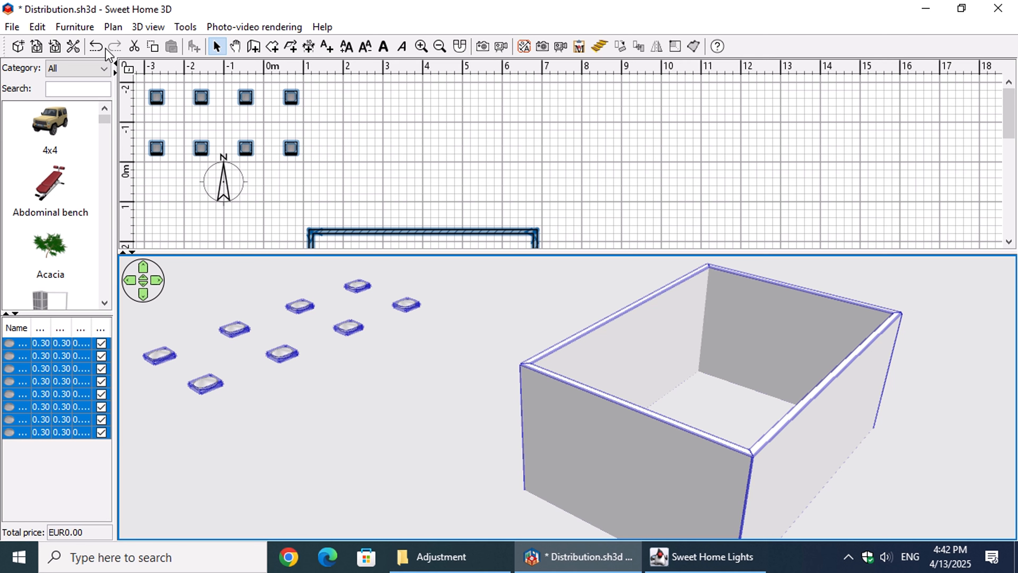
{"action": "left_click", "coordinate": [96, 47]}
{"action": "left_click", "coordinate": [96, 47]}
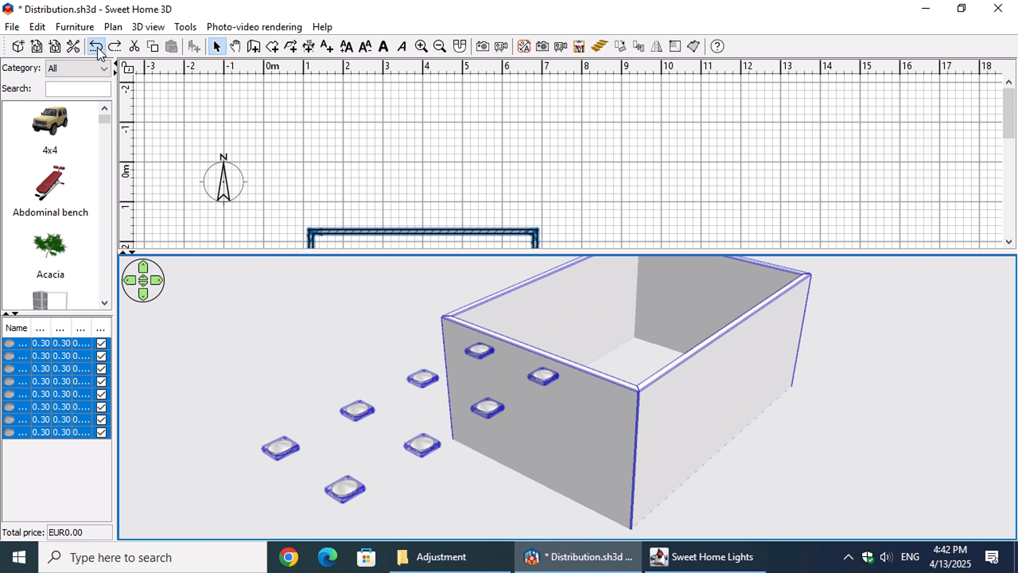
{"action": "left_click", "coordinate": [96, 46]}
{"action": "left_click_drag", "start_coordinate": [1009, 104], "coordinate": [1009, 150]}
{"action": "left_click_drag", "start_coordinate": [838, 417], "coordinate": [788, 457]}
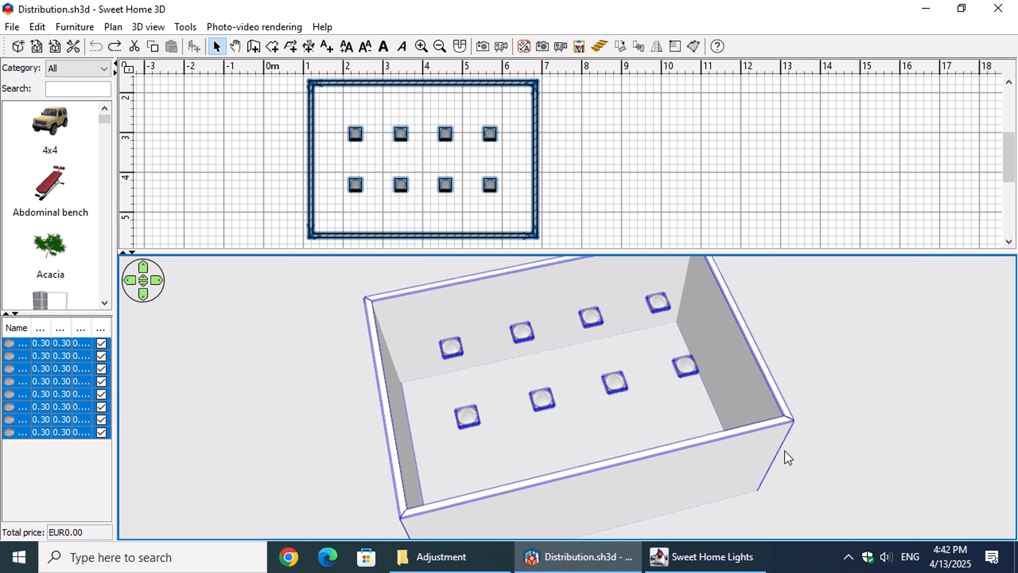
- In Sweet Home Lights, rotate the selected lamps as a group with a rotation angle of 45
{"action": "left_click", "coordinate": [720, 558]}
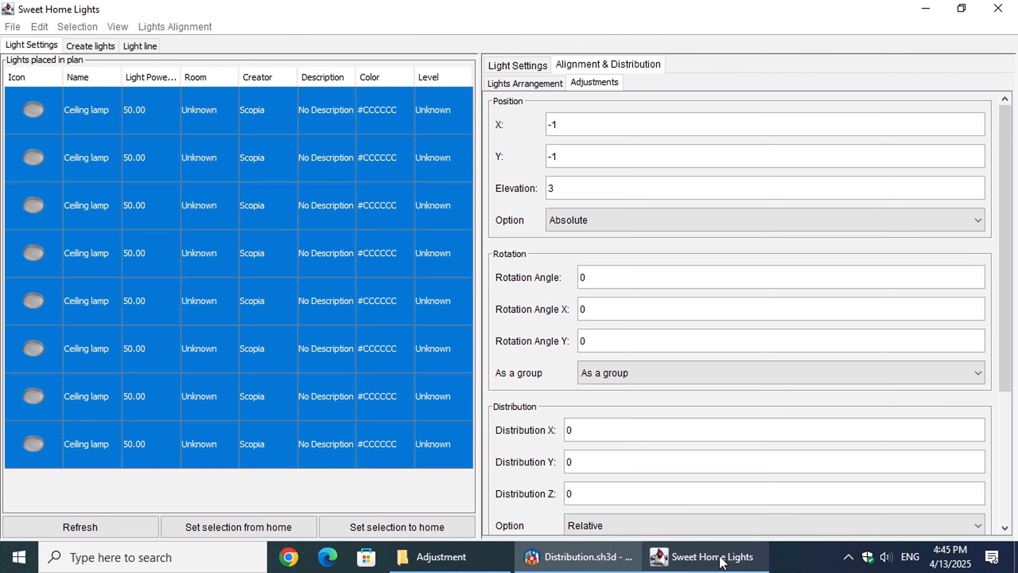
{"action": "left_click", "coordinate": [959, 373]}
{"action": "key", "text": "Escape"}
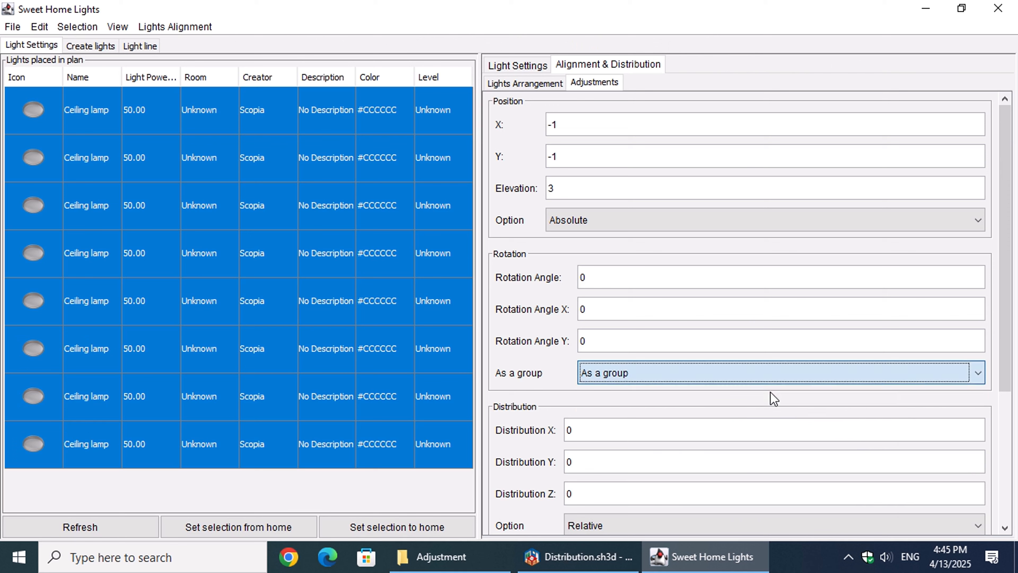
{"action": "left_click", "coordinate": [604, 280]}
{"action": "key", "text": "Return"}
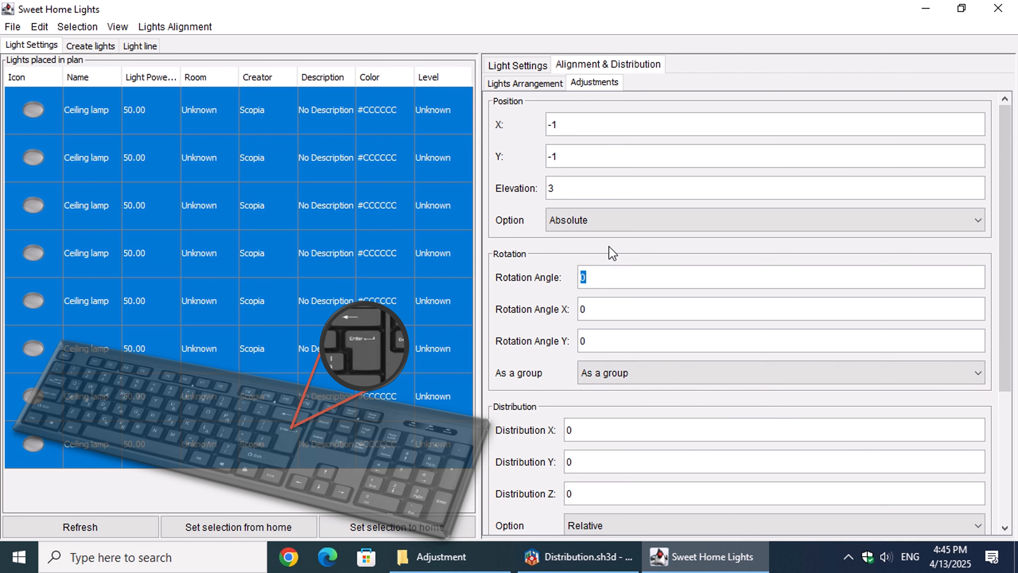
{"action": "type", "text": "45"}
{"action": "key", "text": "Return"}
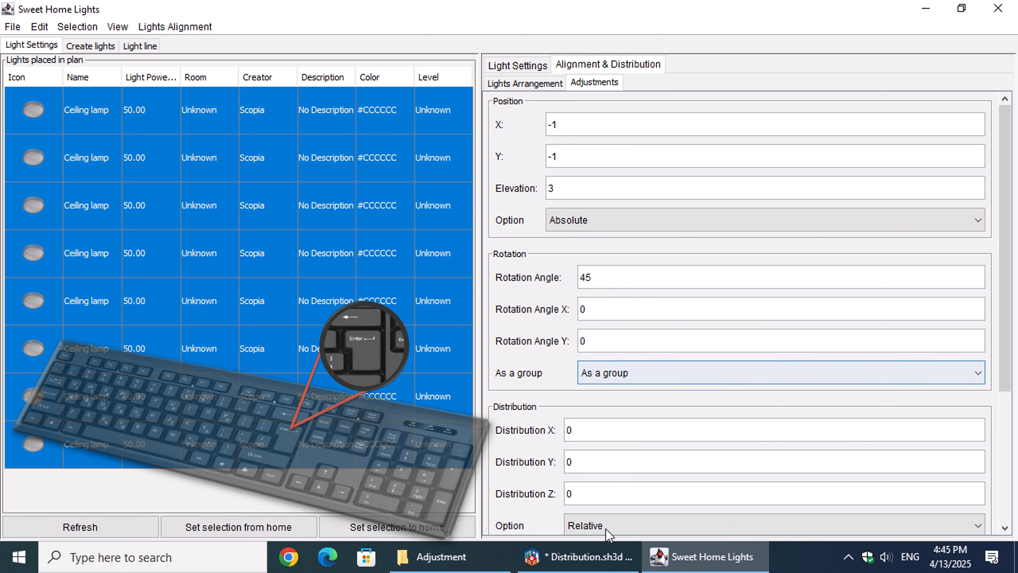
- Switch to Sweet Home 3D, inspect the rotated lamp layout and undo the group rotation
{"action": "left_click", "coordinate": [589, 556]}
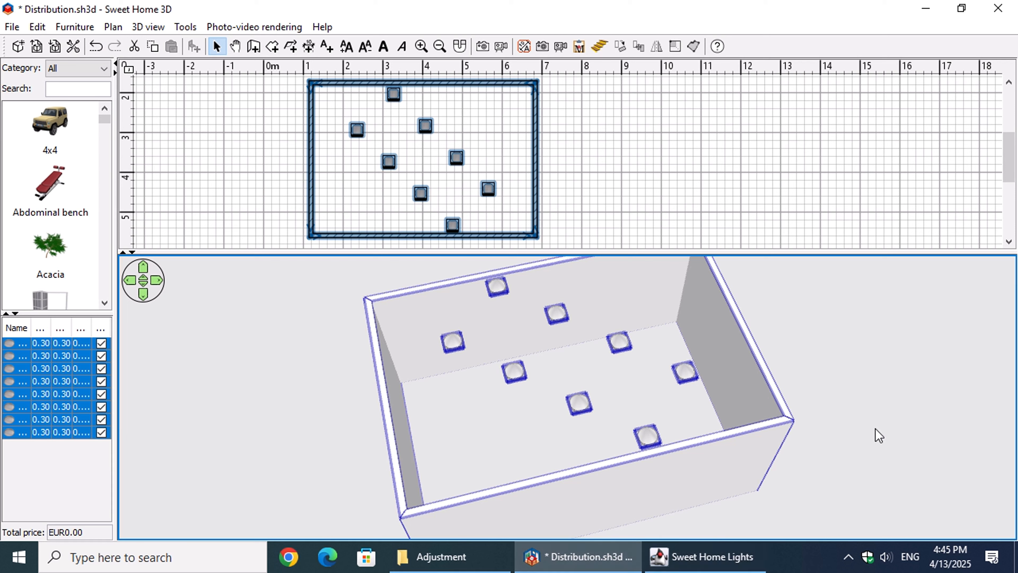
{"action": "left_click_drag", "start_coordinate": [875, 434], "coordinate": [858, 374]}
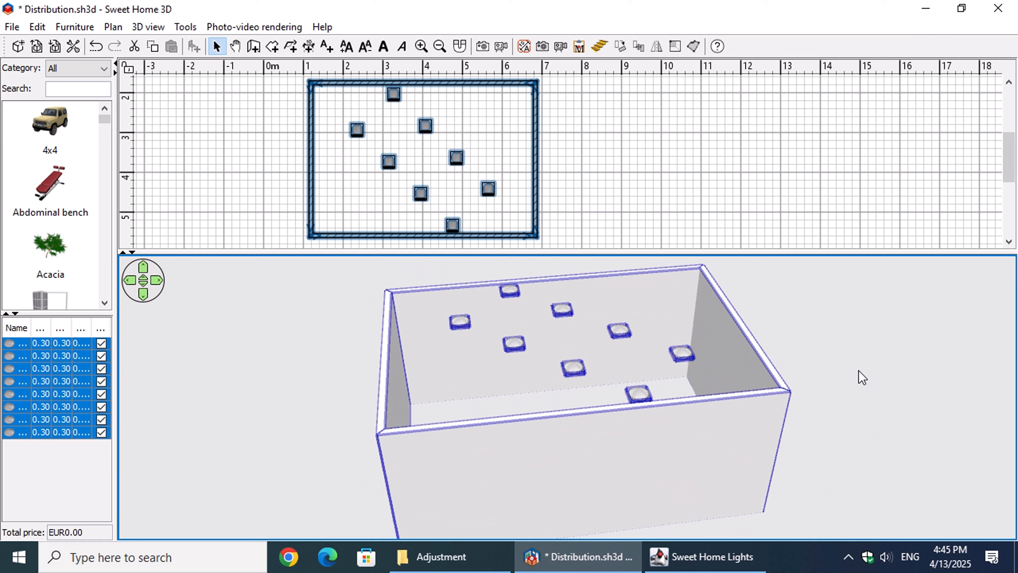
{"action": "left_click", "coordinate": [96, 46]}
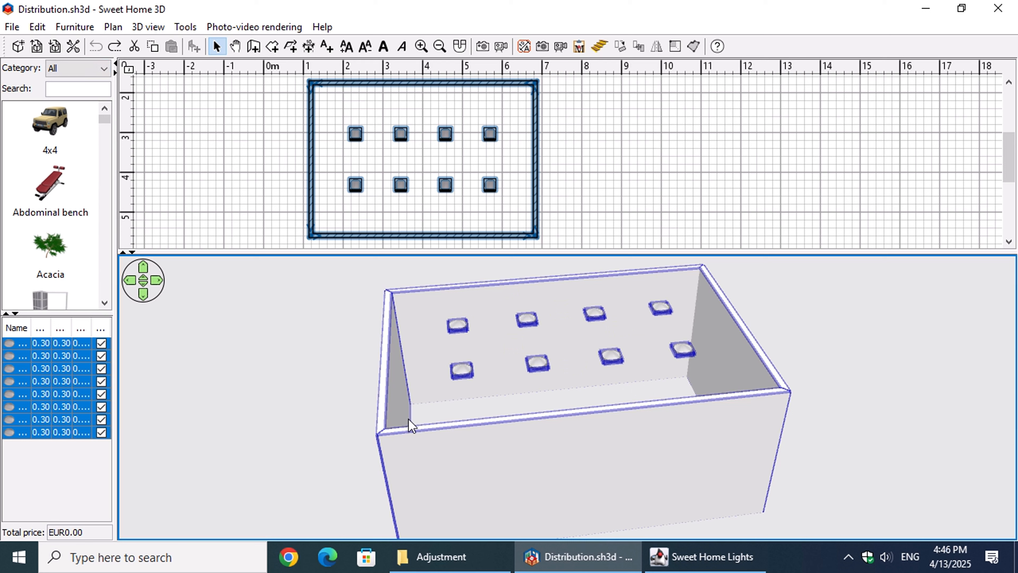
- In Sweet Home Lights, rotate the selected lamps as a group with an X rotation angle of 45
{"action": "left_click", "coordinate": [705, 556]}
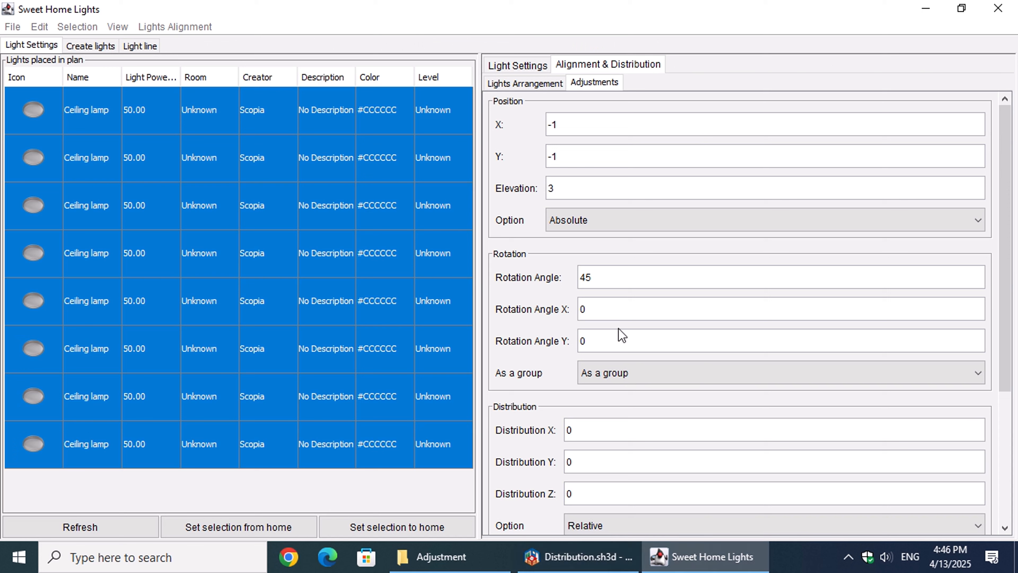
{"action": "left_click", "coordinate": [602, 308]}
{"action": "left_click_drag", "start_coordinate": [602, 308], "coordinate": [572, 306]}
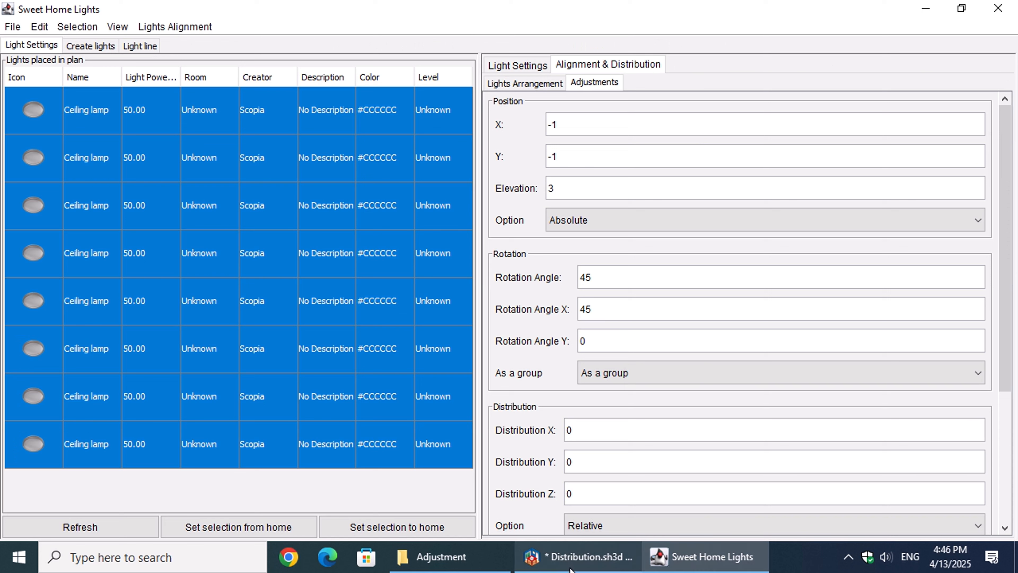
- Switch to Sweet Home 3D, orbit around the room to inspect the X-axis rotation and undo it
{"action": "left_click", "coordinate": [573, 556]}
{"action": "left_click_drag", "start_coordinate": [668, 447], "coordinate": [882, 440]}
{"action": "left_click", "coordinate": [95, 46]}
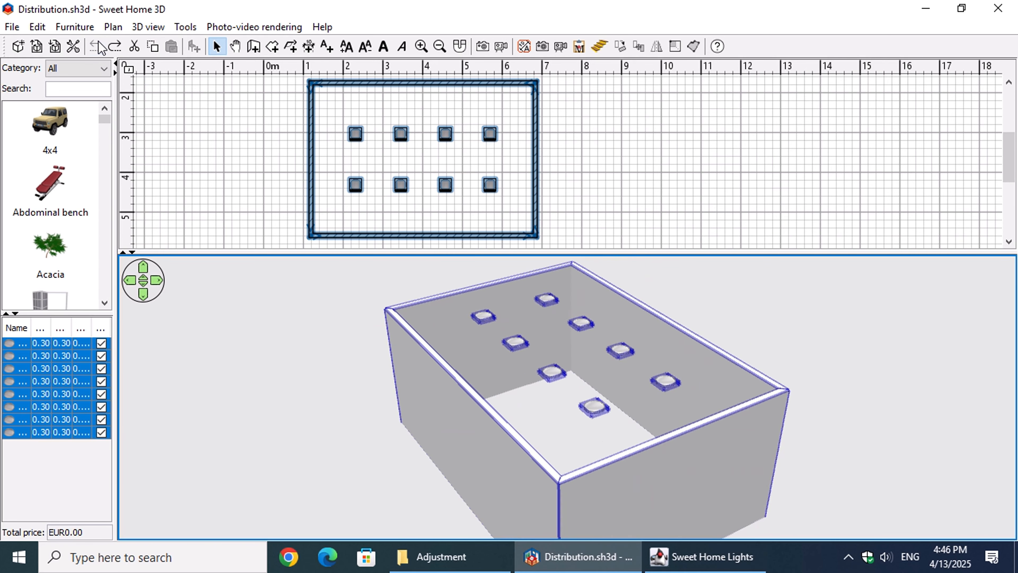
- In Sweet Home Lights, rotate the selected lamps as a group with a Y rotation angle of 45
{"action": "left_click", "coordinate": [573, 565]}
{"action": "left_click", "coordinate": [600, 337]}
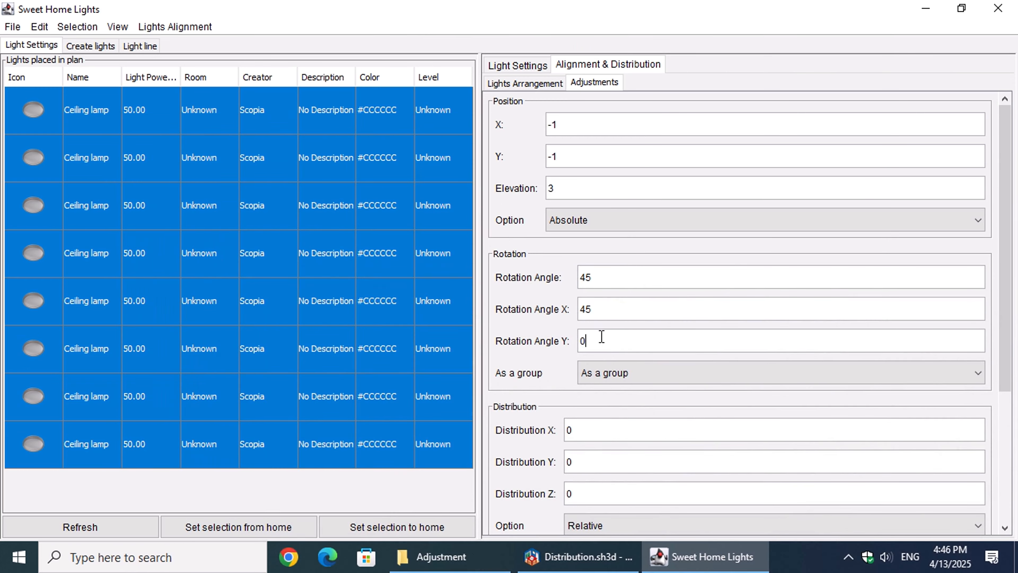
{"action": "left_click_drag", "start_coordinate": [600, 339], "coordinate": [574, 339]}
{"action": "type", "text": "45"}
{"action": "key", "text": "Tab"}
- Switch to Sweet Home 3D, inspect the Y-axis group rotation in the 3D view and undo it
{"action": "left_click", "coordinate": [596, 556]}
{"action": "left_click_drag", "start_coordinate": [567, 361], "coordinate": [598, 425]}
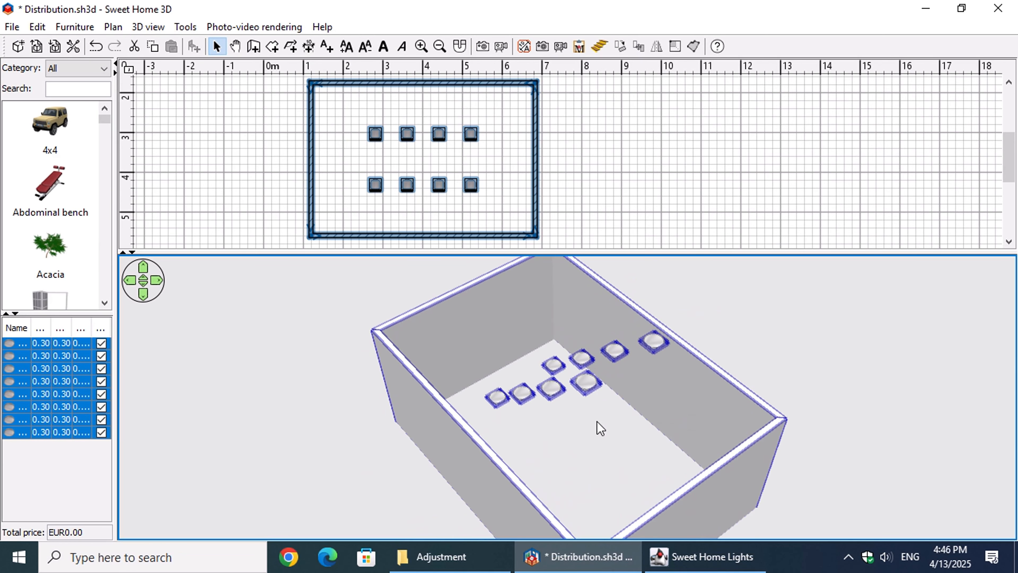
{"action": "left_click", "coordinate": [98, 51]}
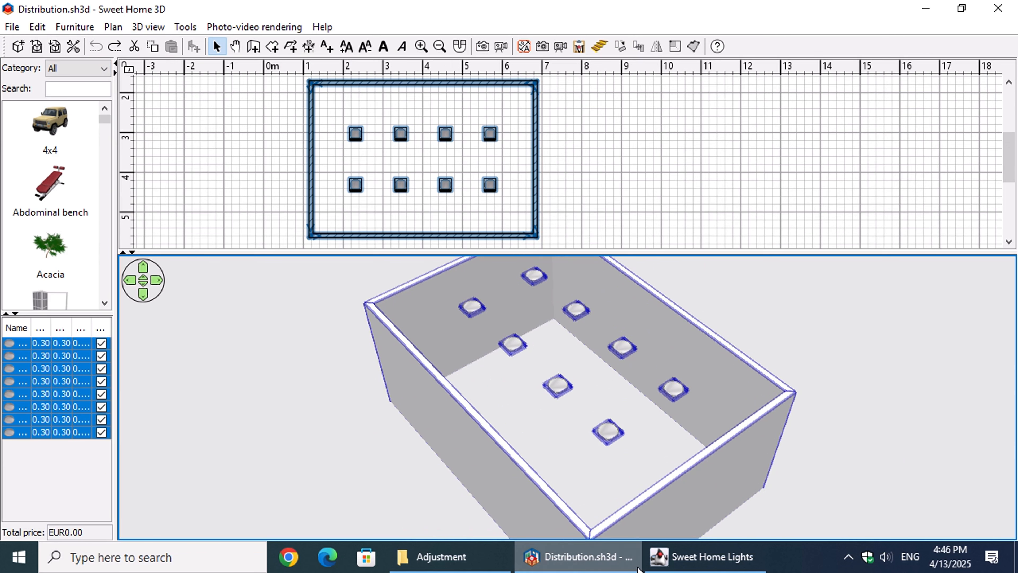
- In Sweet Home Lights, rotate the selected lamps individually with a rotation angle of 45 and inspect them in Sweet Home 3D
{"action": "left_click", "coordinate": [702, 565]}
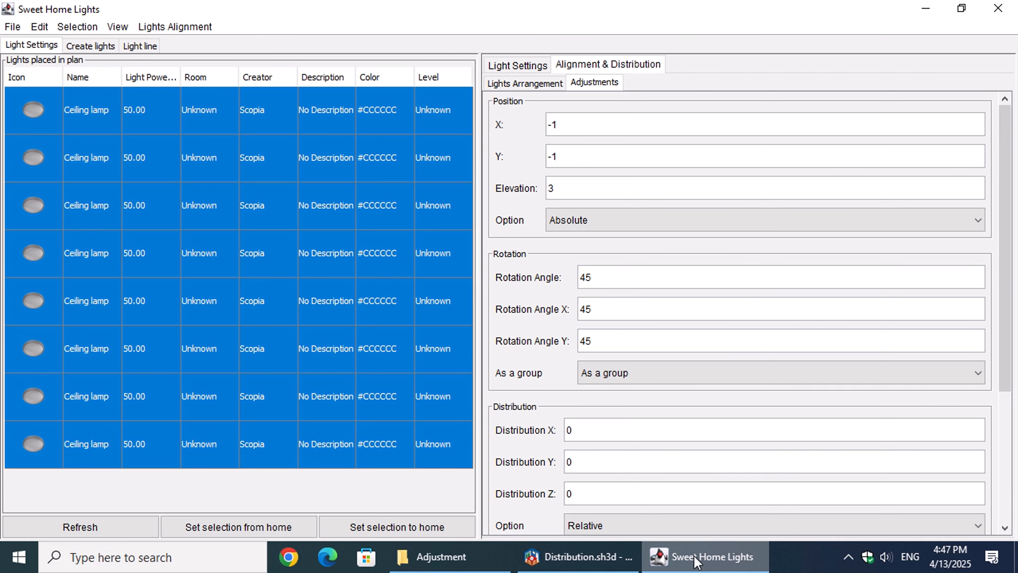
{"action": "left_click", "coordinate": [957, 371]}
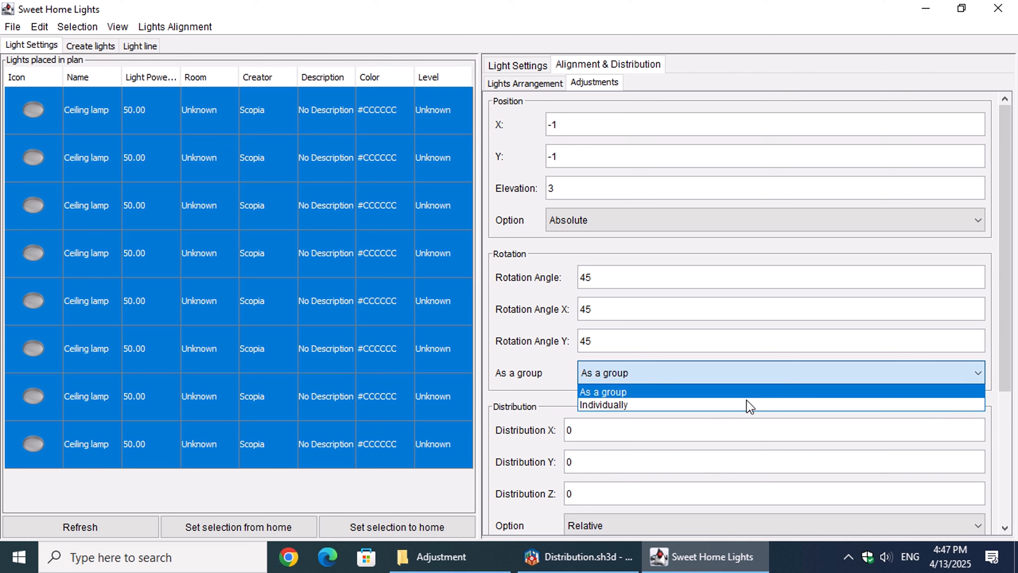
{"action": "left_click", "coordinate": [699, 405]}
{"action": "left_click", "coordinate": [627, 275]}
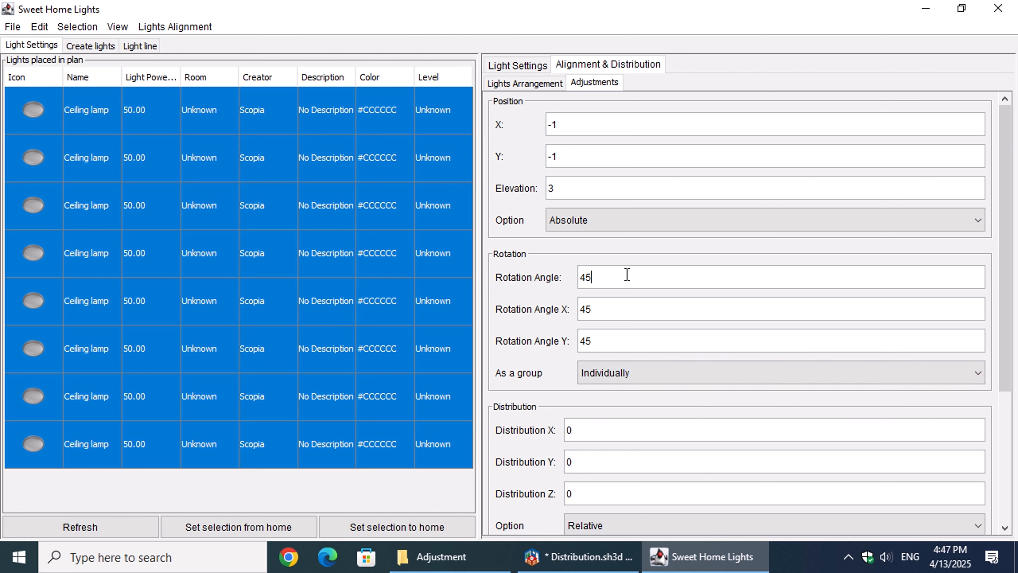
{"action": "left_click", "coordinate": [577, 557]}
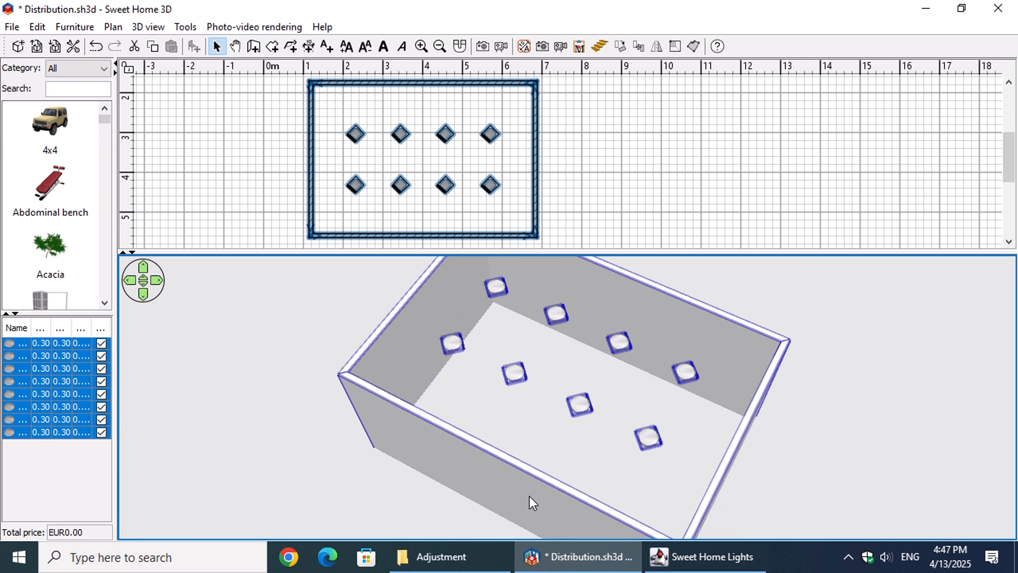
{"action": "left_click_drag", "start_coordinate": [533, 504], "coordinate": [563, 507]}
- Add an individual X rotation of 45 in Sweet Home Lights, then inspect and undo the individual rotations in Sweet Home 3D
{"action": "left_click", "coordinate": [746, 568]}
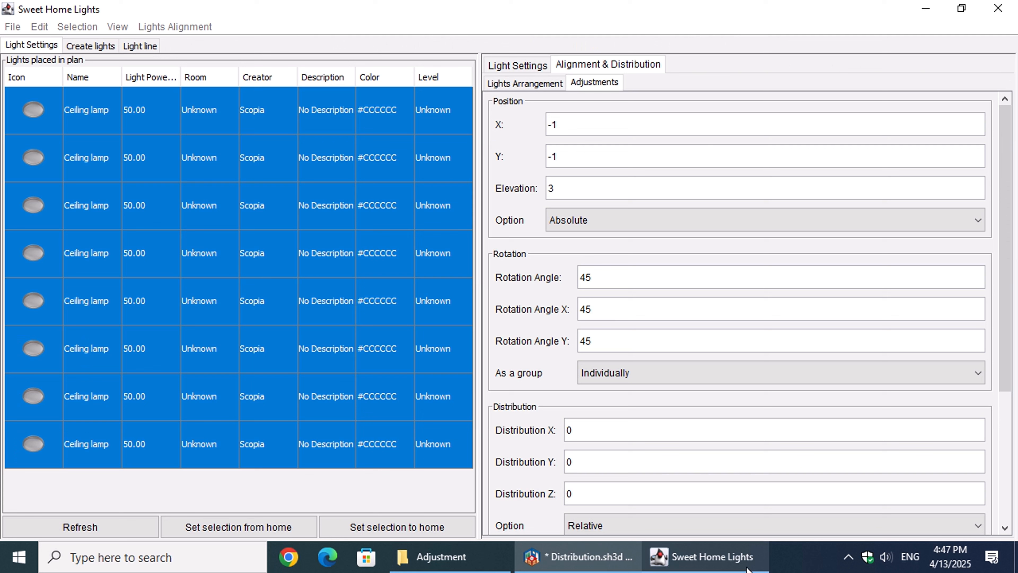
{"action": "left_click", "coordinate": [607, 310]}
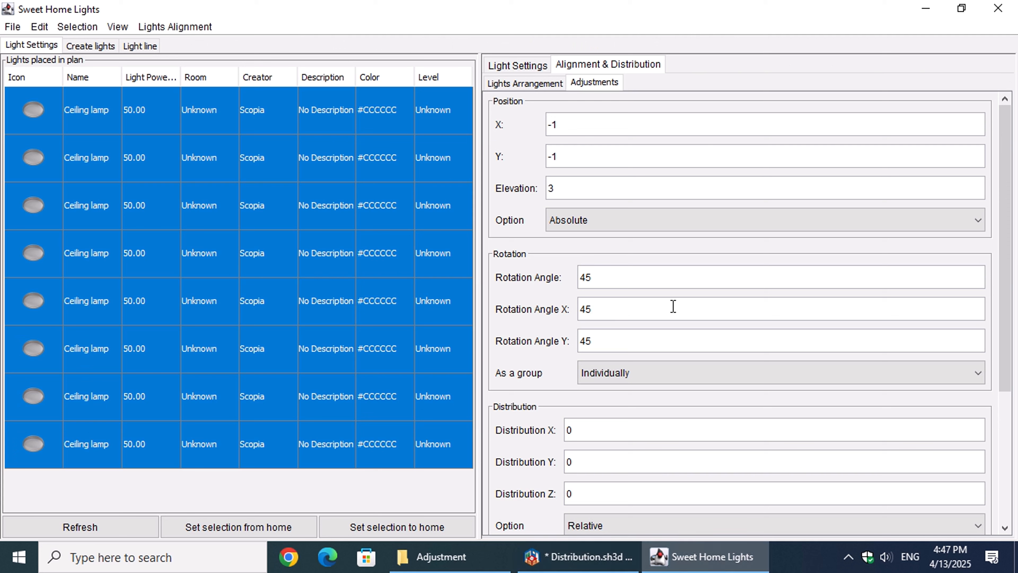
{"action": "left_click", "coordinate": [577, 557]}
{"action": "left_click_drag", "start_coordinate": [549, 465], "coordinate": [884, 383]}
{"action": "left_click_drag", "start_coordinate": [877, 381], "coordinate": [539, 473]}
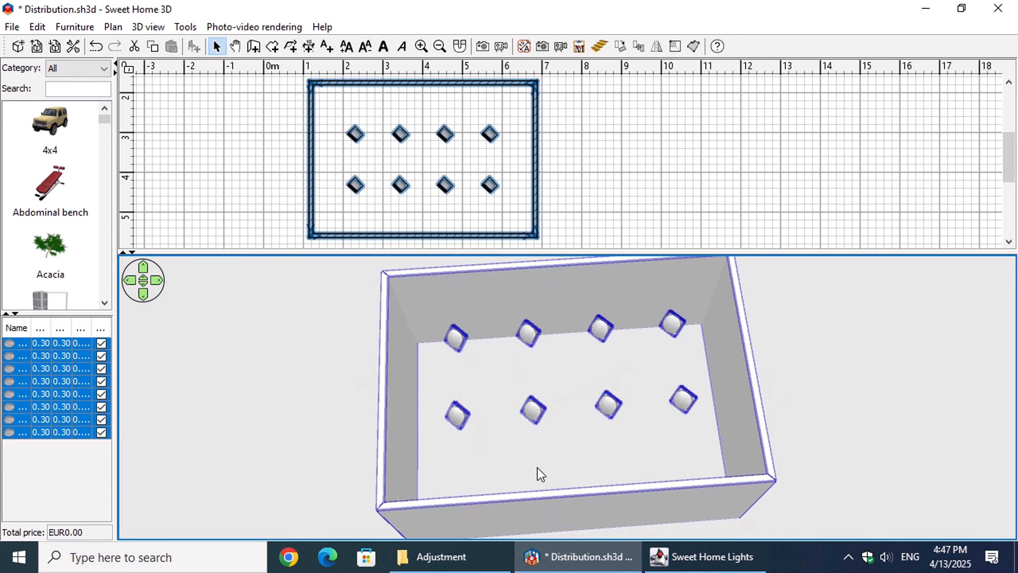
{"action": "left_click", "coordinate": [96, 47]}
- Rotate the lamps individually by 45 around Y in Sweet Home Lights, then check and undo the rotation in Sweet Home 3D
{"action": "left_click", "coordinate": [701, 556]}
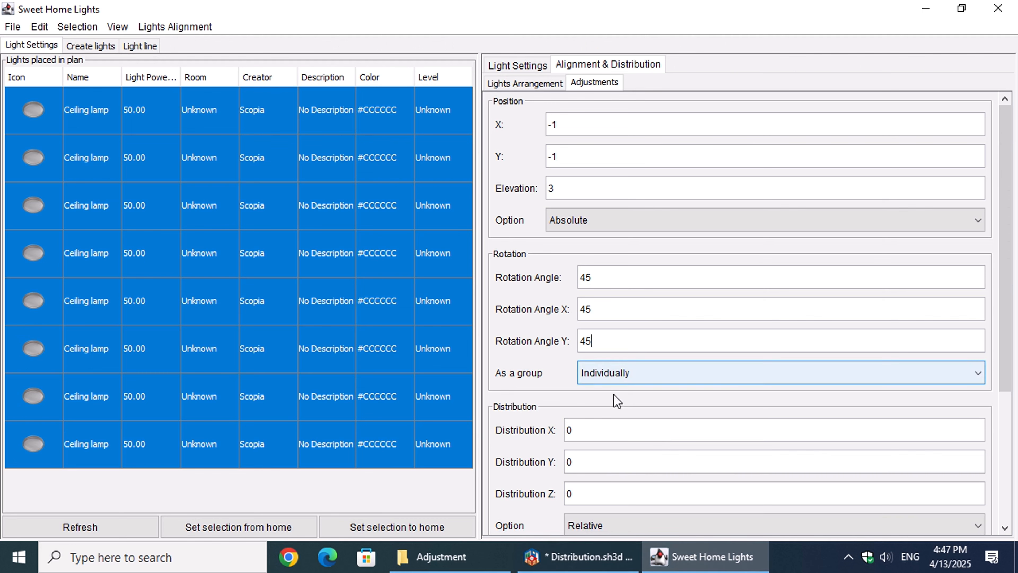
{"action": "left_click", "coordinate": [585, 555]}
{"action": "mouse_move", "coordinate": [563, 448]}
{"action": "left_mouse_down"}
{"action": "mouse_move", "coordinate": [566, 459]}
{"action": "mouse_move", "coordinate": [693, 371]}
{"action": "mouse_move", "coordinate": [814, 314]}
{"action": "mouse_move", "coordinate": [1012, 357]}
{"action": "mouse_move", "coordinate": [655, 441]}
{"action": "mouse_move", "coordinate": [557, 443]}
{"action": "left_mouse_up"}
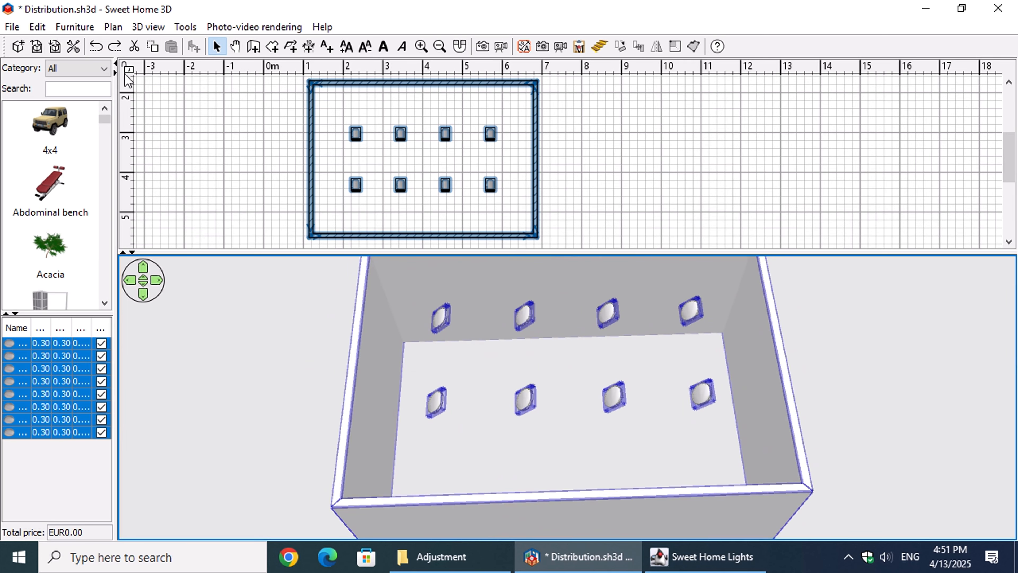
{"action": "key", "text": "ctrl+z"}
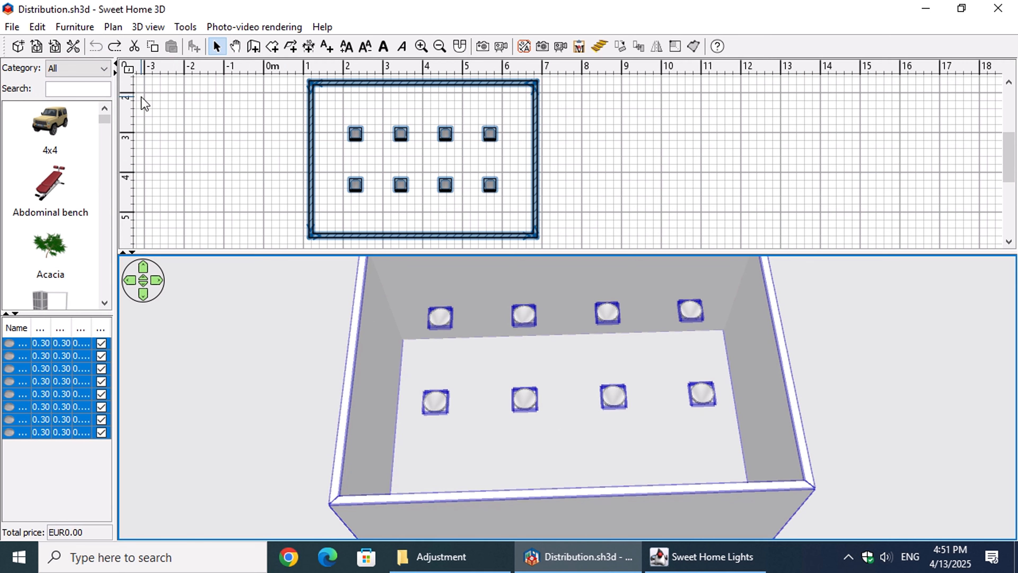
- In Sweet Home Lights, apply a relative distribution to the selected lamps with Distribution X -1 and Distribution Y 2
{"action": "left_click", "coordinate": [676, 569]}
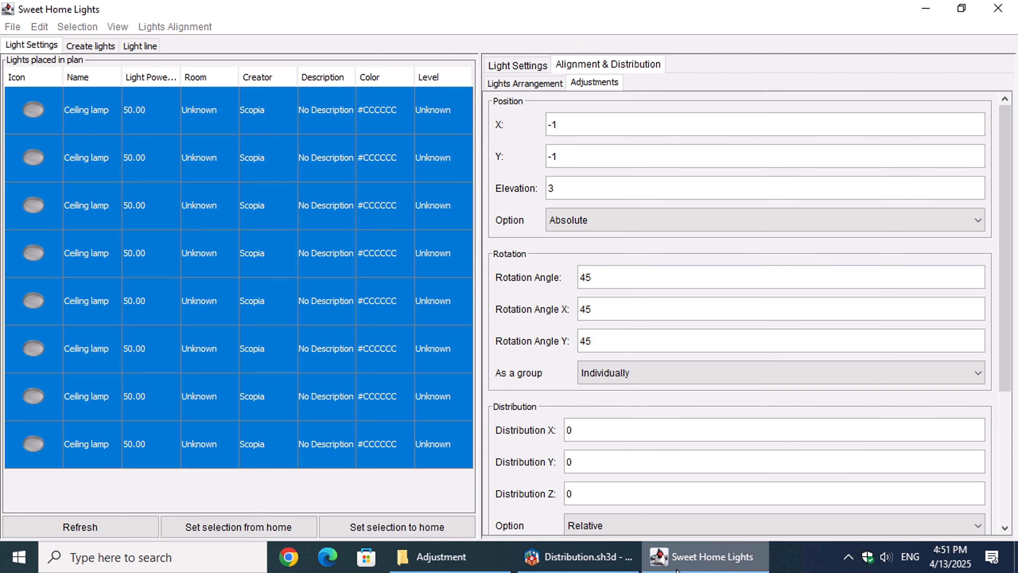
{"action": "left_click_drag", "start_coordinate": [1005, 378], "coordinate": [1005, 493]}
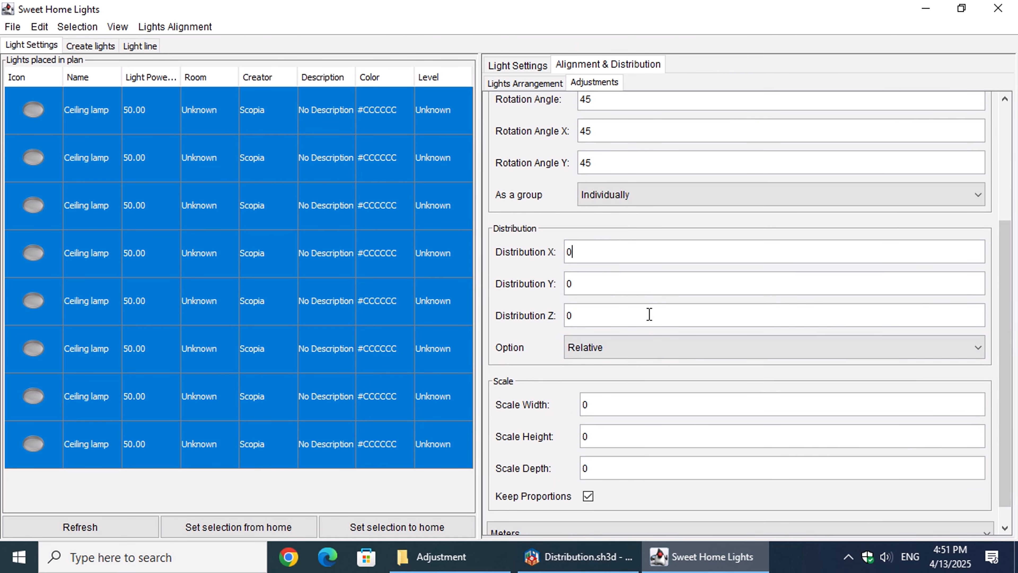
{"action": "left_click", "coordinate": [650, 349]}
{"action": "left_click", "coordinate": [628, 367]}
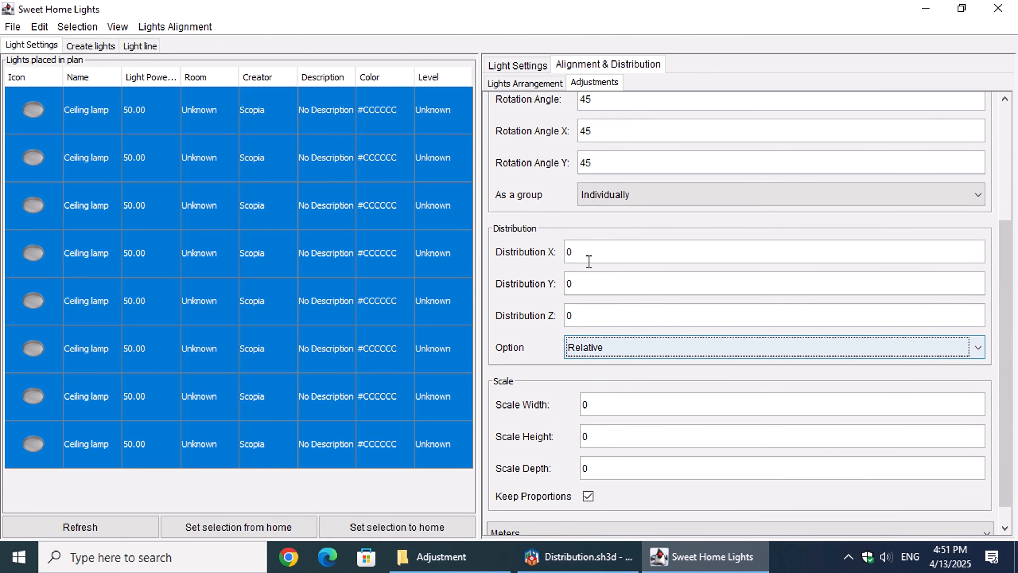
{"action": "left_click", "coordinate": [588, 255]}
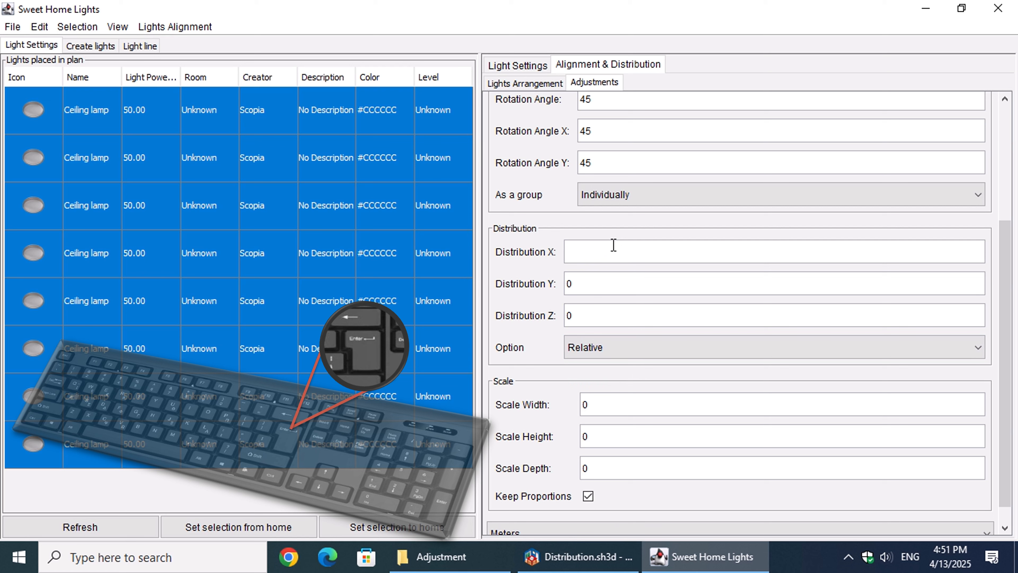
{"action": "key", "text": "Return"}
{"action": "type", "text": "2"}
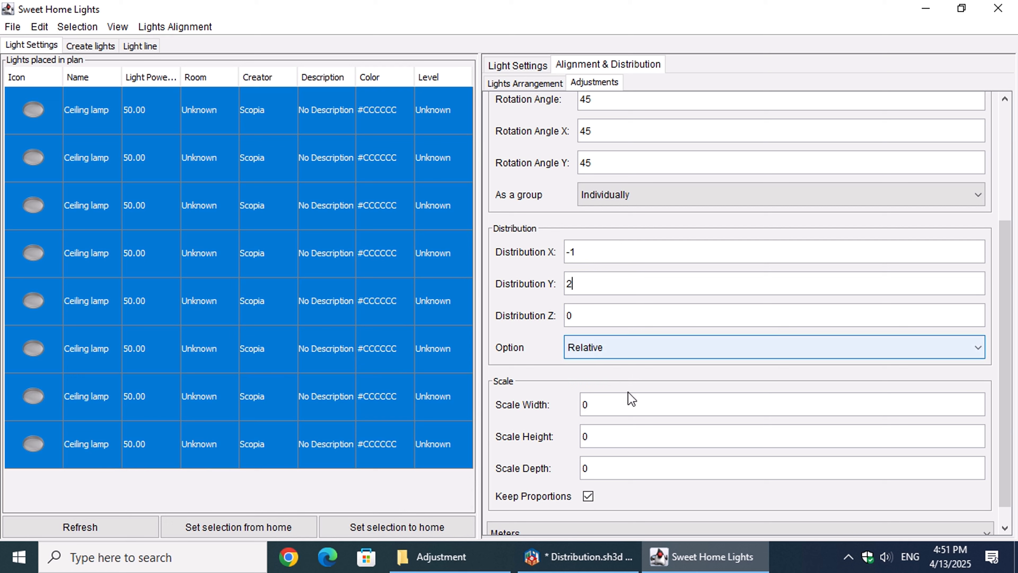
- Switch to Sweet Home 3D, inspect the relative X and Y lamp spacing and undo the distribution
{"action": "left_click", "coordinate": [600, 566]}
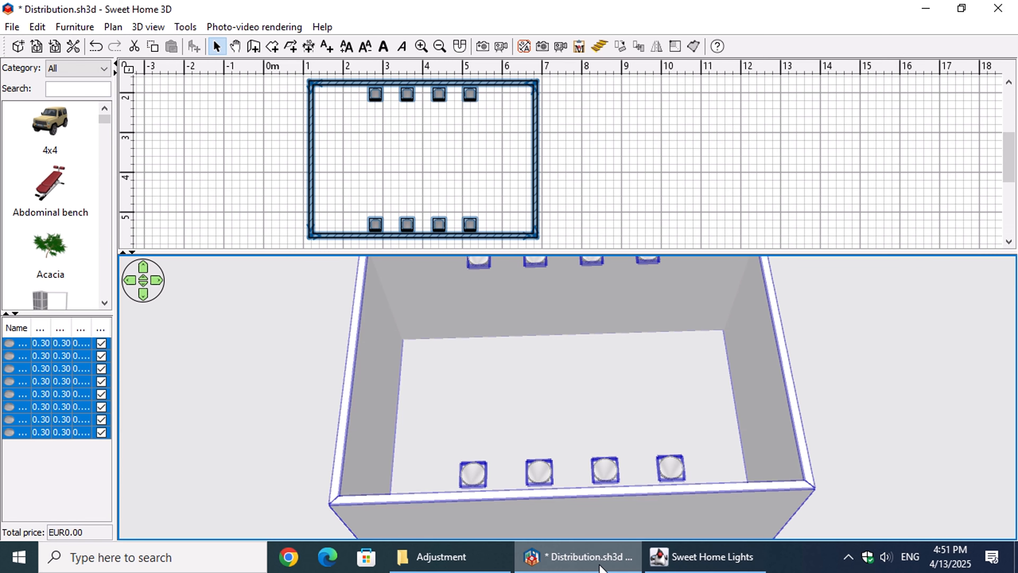
{"action": "scroll", "coordinate": [598, 396], "scroll_direction": "down", "scroll_amount": 5}
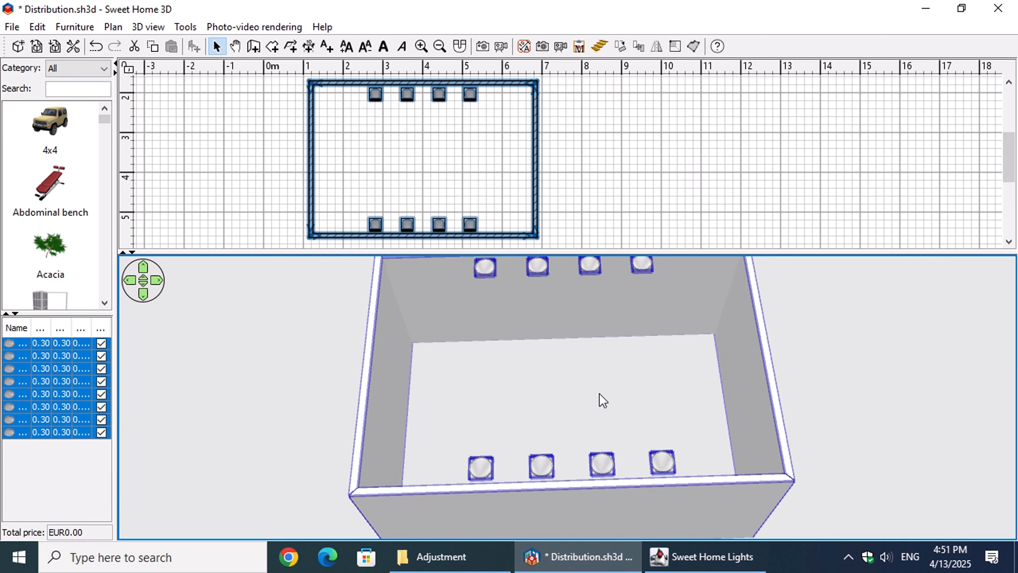
{"action": "scroll", "coordinate": [602, 401], "scroll_direction": "down", "scroll_amount": 2}
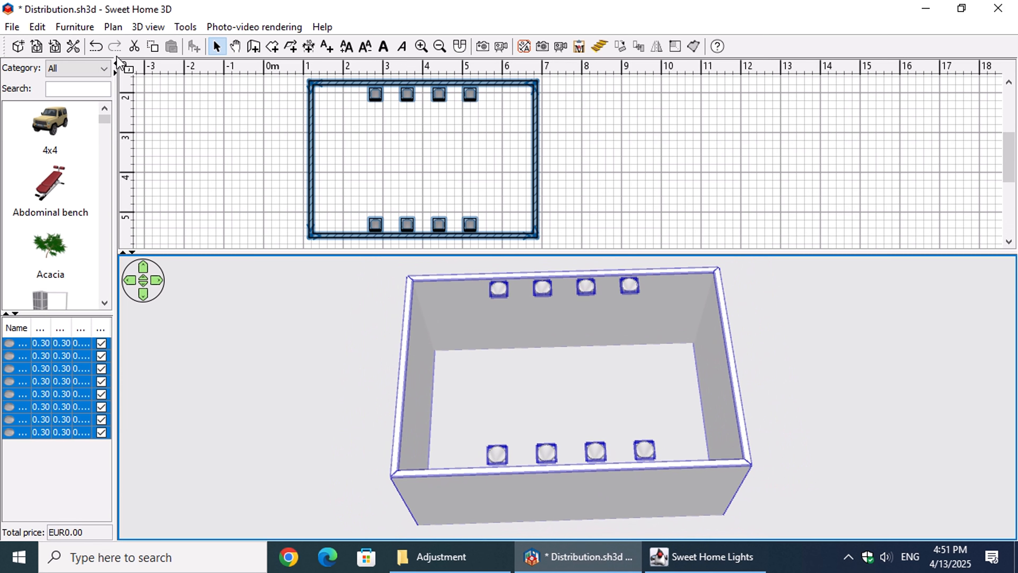
{"action": "left_click", "coordinate": [96, 46]}
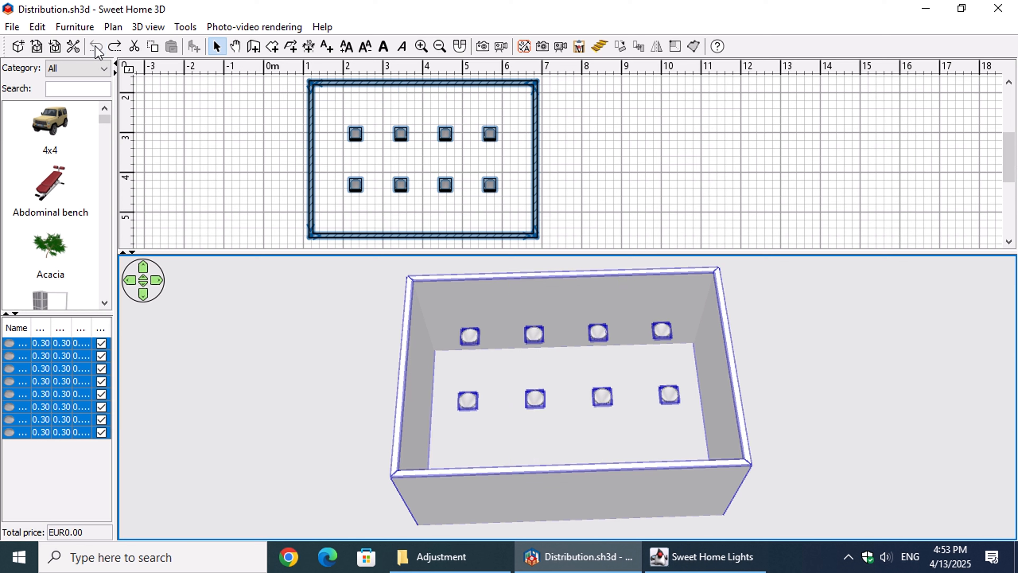
- In Sweet Home Lights, apply a relative Distribution Z of 2 to the selected lamps
{"action": "left_click", "coordinate": [701, 556]}
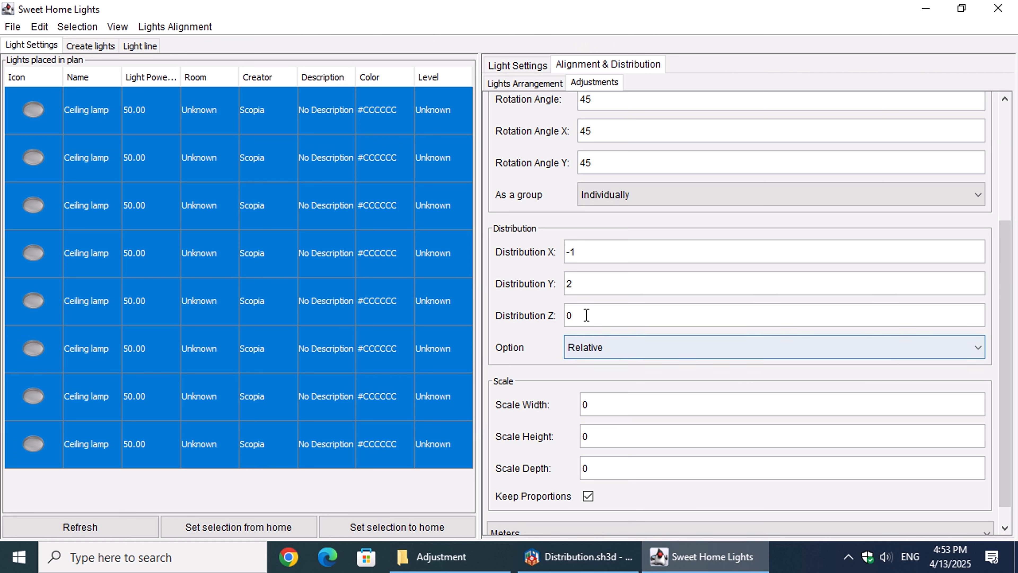
{"action": "left_click", "coordinate": [611, 320]}
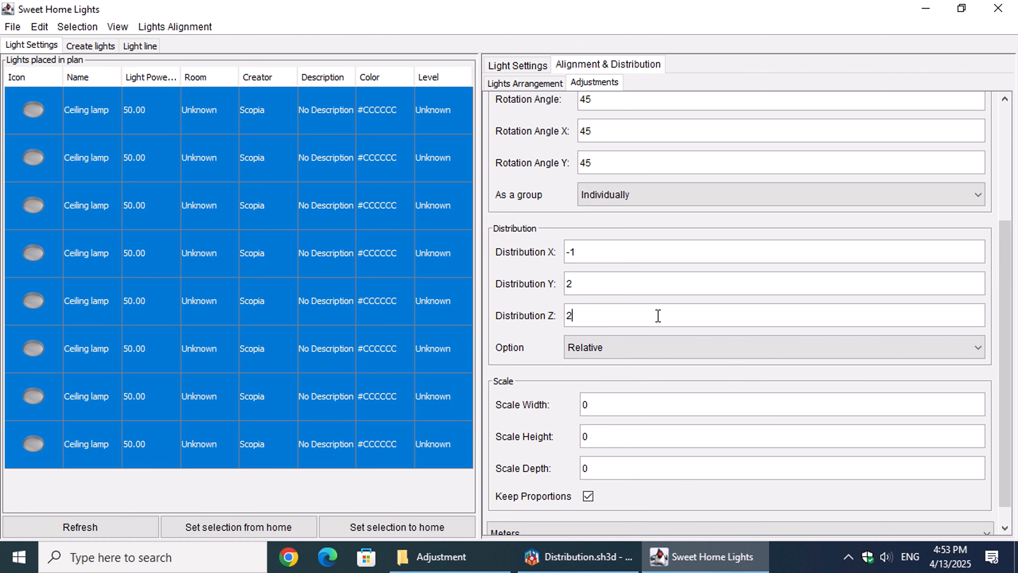
{"action": "type", "text": "2"}
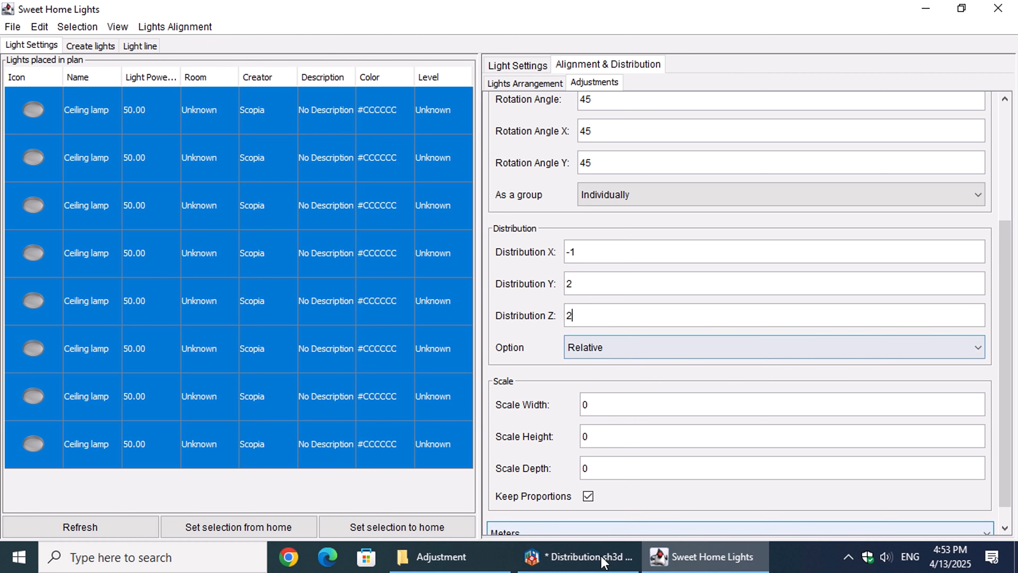
- Switch to Sweet Home 3D, orbit around the room to inspect the lamps' vertical distribution and undo it
{"action": "left_click", "coordinate": [577, 557]}
{"action": "left_click_drag", "start_coordinate": [522, 420], "coordinate": [24, 358]}
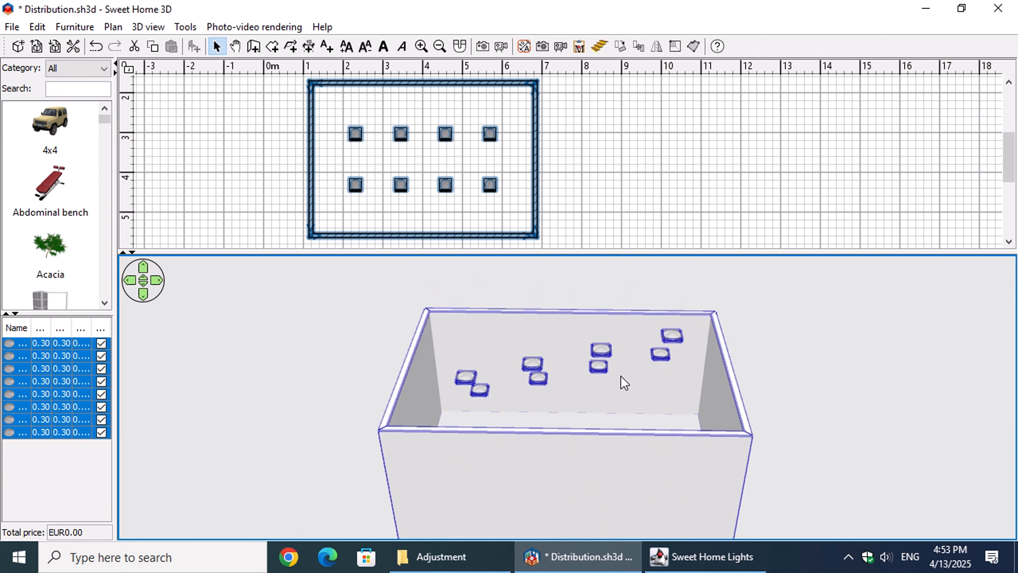
{"action": "scroll", "coordinate": [627, 387], "scroll_direction": "up", "scroll_amount": 5}
{"action": "left_click_drag", "start_coordinate": [585, 424], "coordinate": [962, 371]}
{"action": "scroll", "coordinate": [962, 367], "scroll_direction": "down", "scroll_amount": 5}
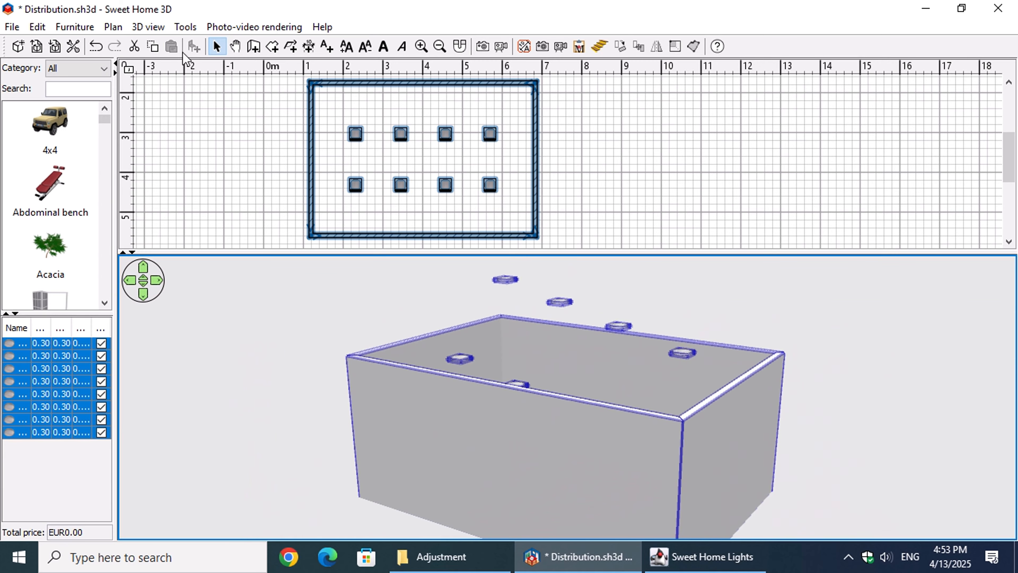
{"action": "left_click", "coordinate": [95, 46]}
{"action": "left_click_drag", "start_coordinate": [292, 289], "coordinate": [3, 475]}
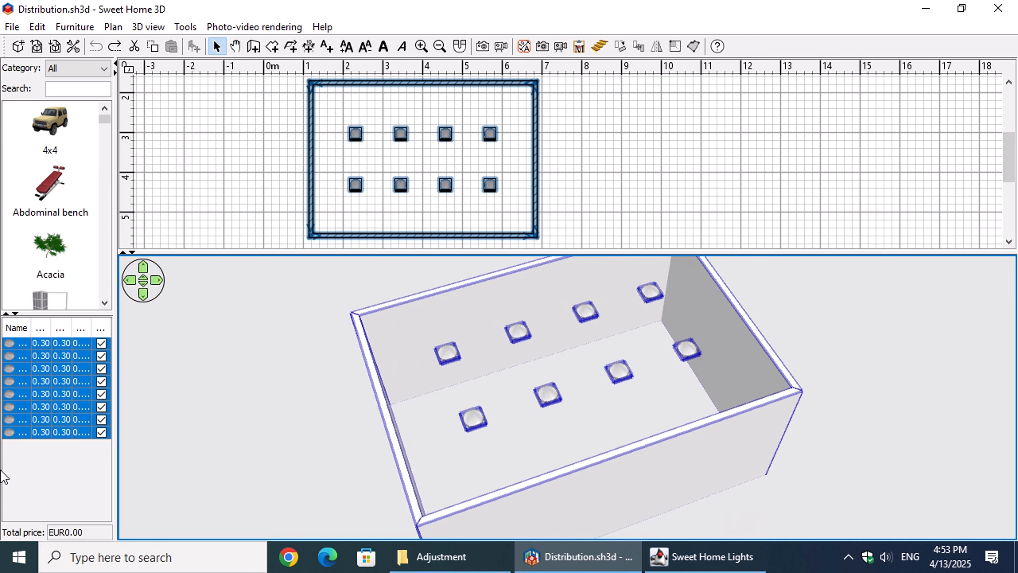
- In Sweet Home Lights, switch the distribution option to Absolute and distribute the lamps with Distribution X 3 and Distribution Y 3
{"action": "left_click", "coordinate": [655, 568]}
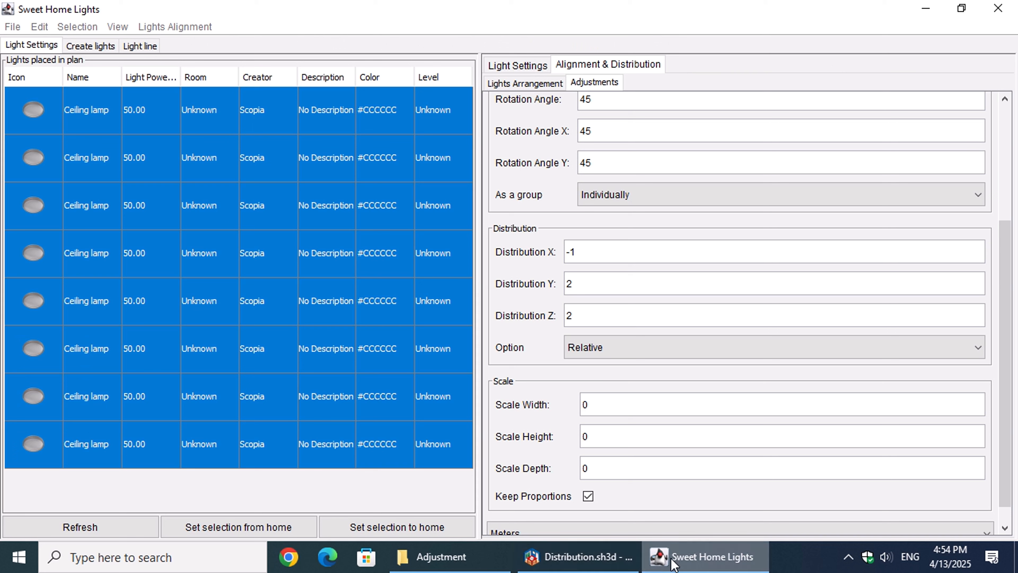
{"action": "left_click", "coordinate": [626, 344]}
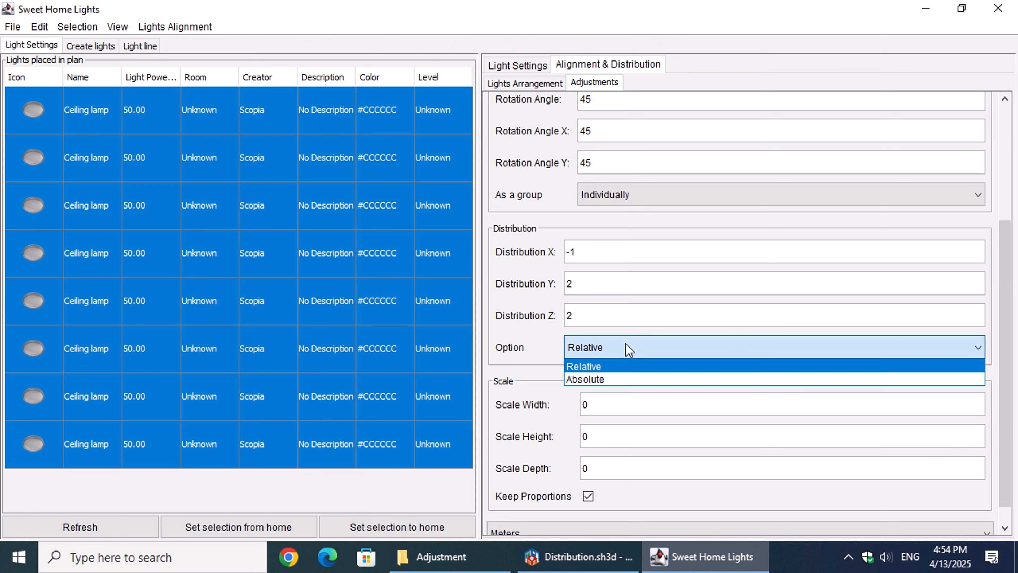
{"action": "left_click", "coordinate": [616, 377]}
{"action": "left_click", "coordinate": [610, 248]}
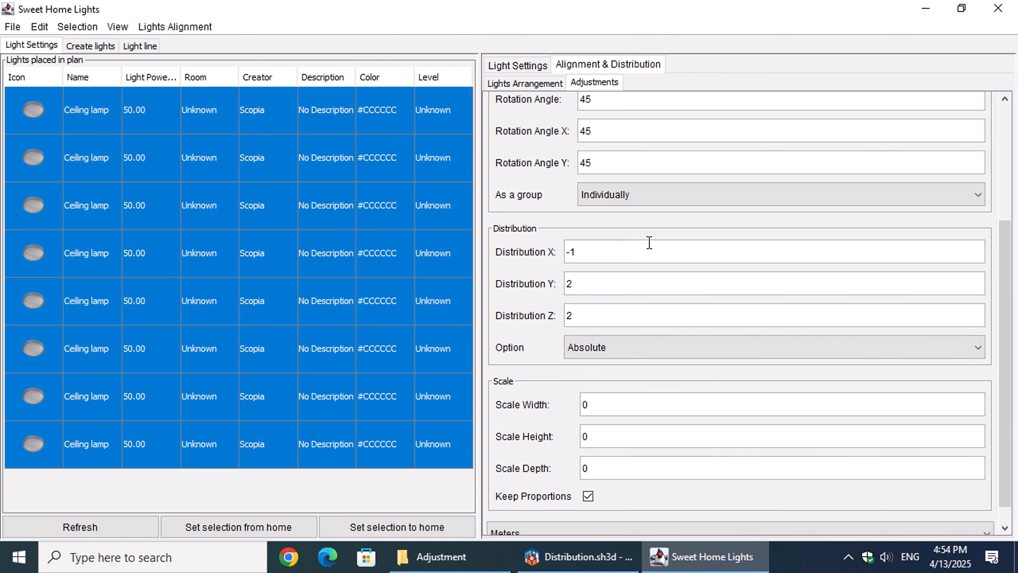
{"action": "key", "text": "BackSpace"}
{"action": "key", "text": "BackSpace"}
{"action": "key", "text": "Return"}
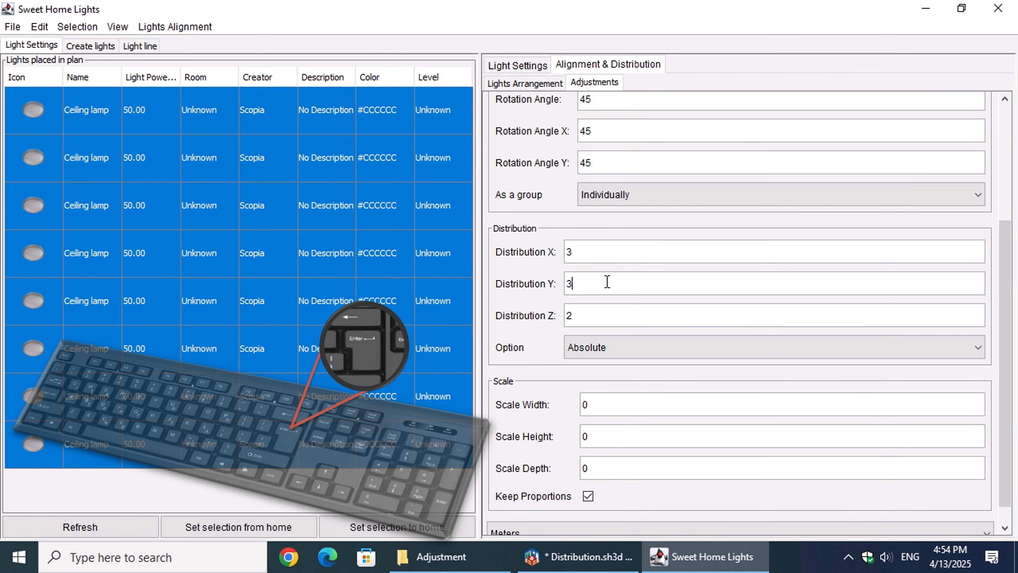
- Switch to Sweet Home 3D, inspect the absolute lamp distribution from above and undo the Y distribution
{"action": "left_click", "coordinate": [573, 555]}
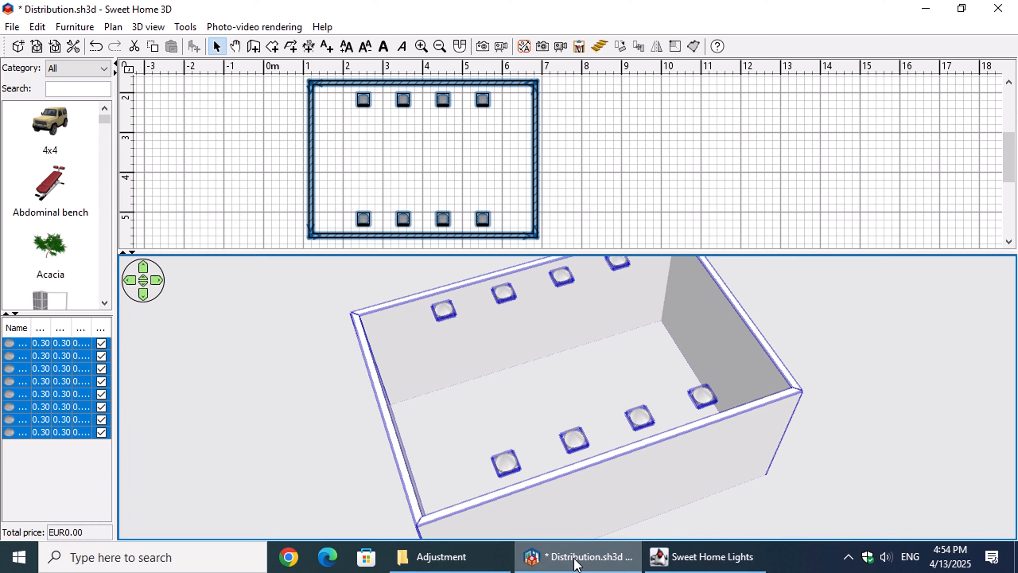
{"action": "left_click_drag", "start_coordinate": [468, 405], "coordinate": [393, 213]}
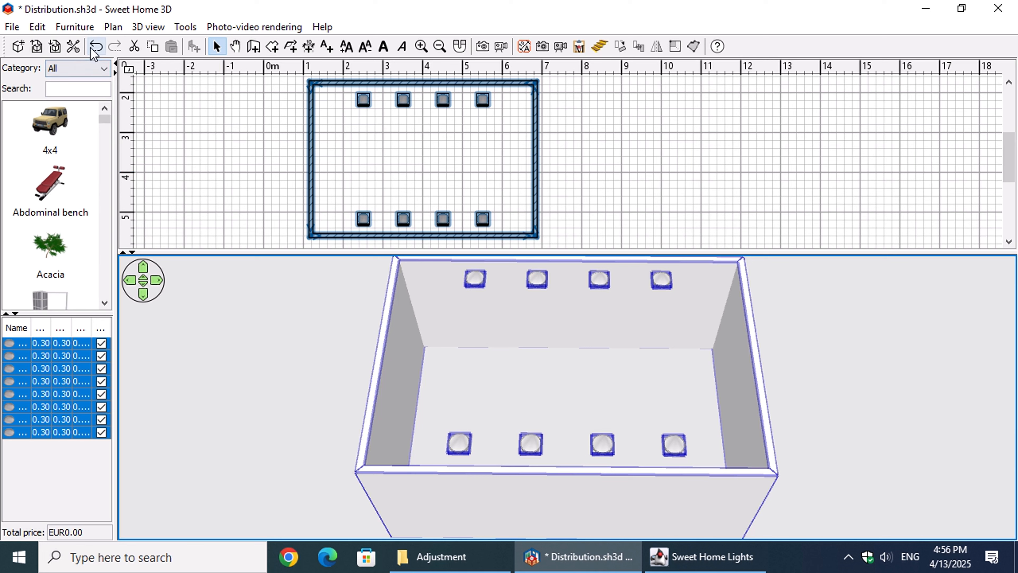
{"action": "key", "text": "ctrl+z"}
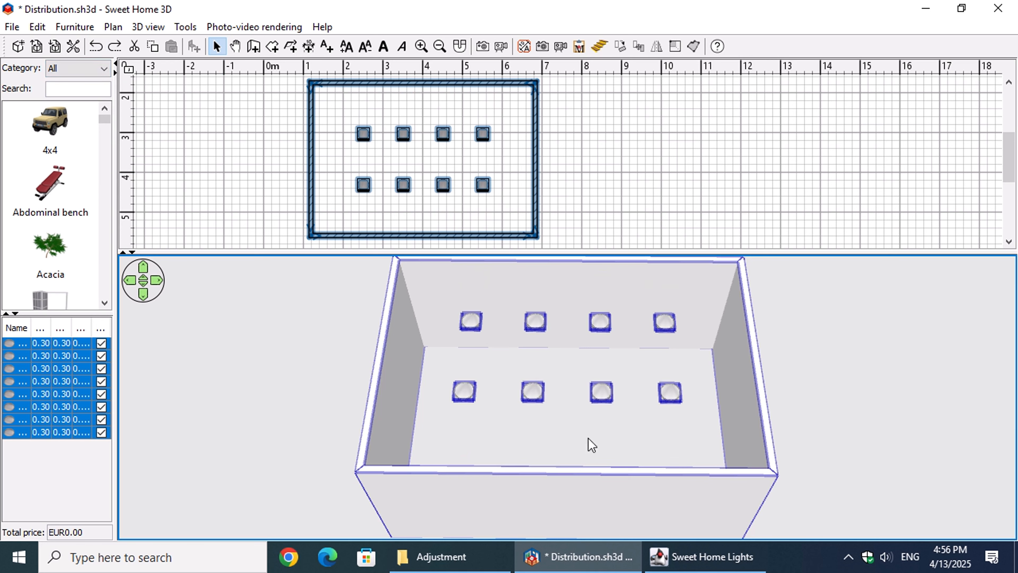
- In Sweet Home Lights, set the units to Centimeters and scale the selected lamps to a width of 10 with Keep Proportions enabled
{"action": "left_click", "coordinate": [686, 556]}
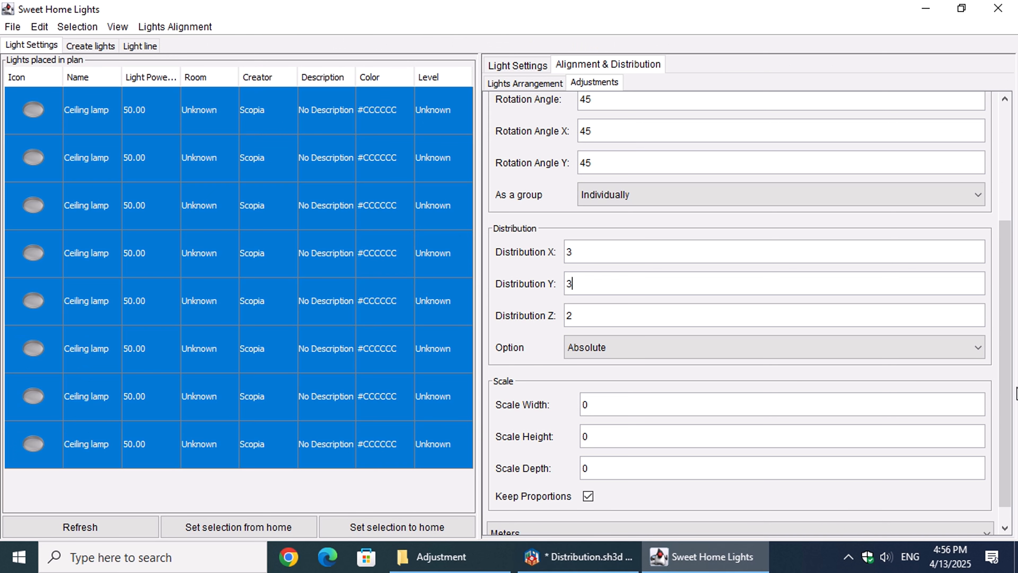
{"action": "scroll", "coordinate": [1006, 343], "scroll_direction": "down", "scroll_amount": 1}
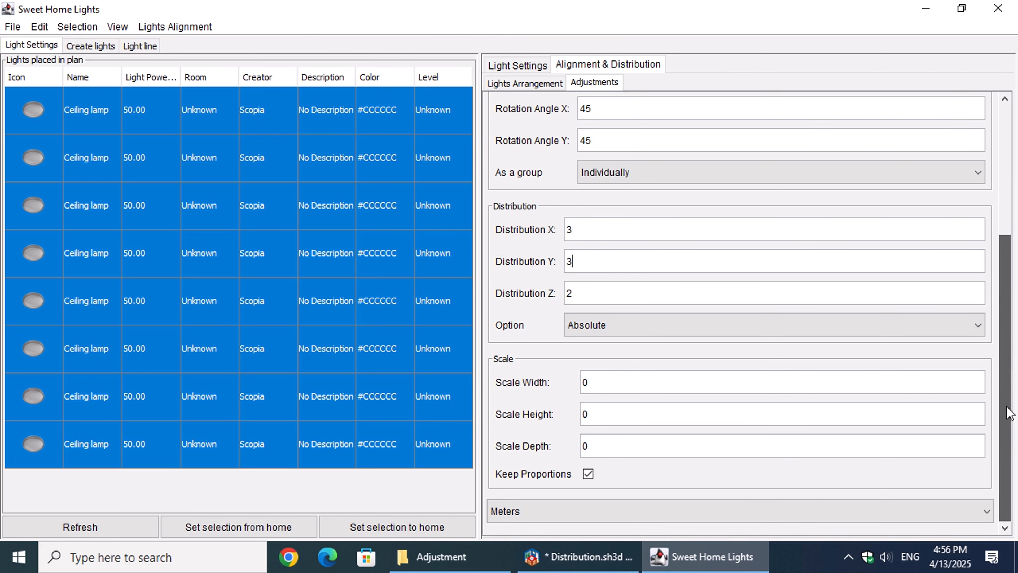
{"action": "left_click", "coordinate": [978, 514]}
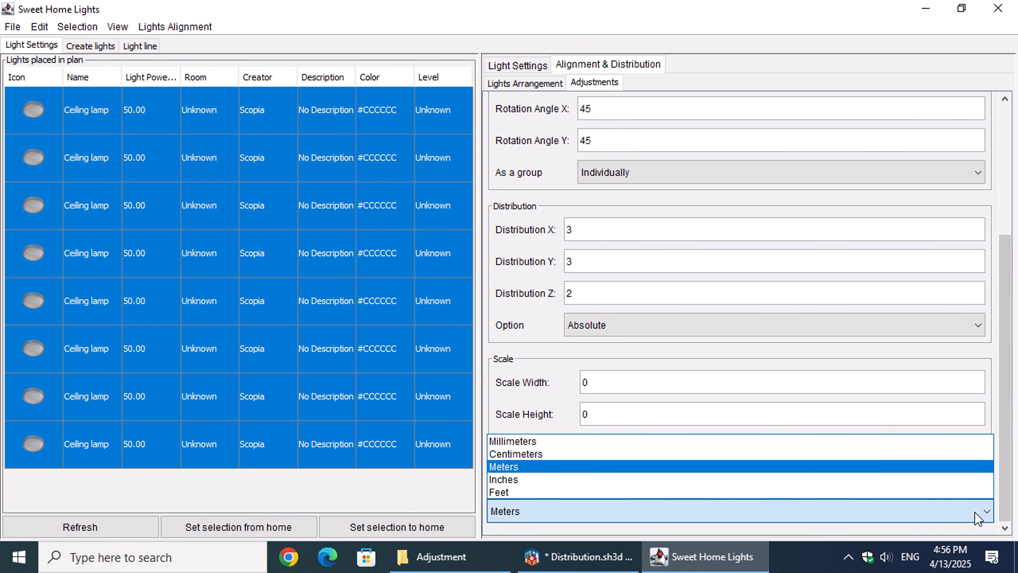
{"action": "left_click", "coordinate": [546, 456]}
{"action": "left_click", "coordinate": [588, 475]}
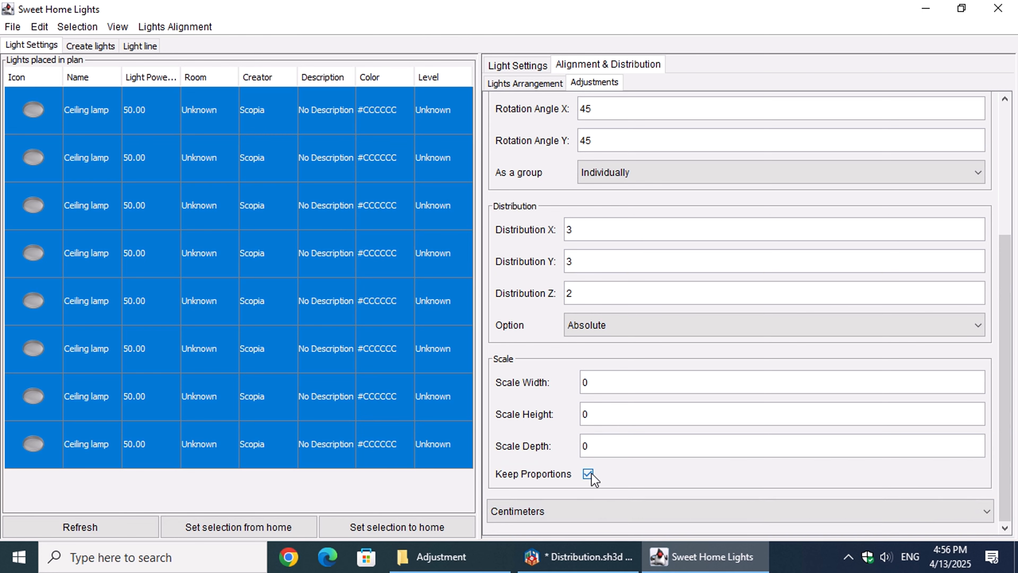
{"action": "left_click", "coordinate": [589, 476]}
{"action": "left_click_drag", "start_coordinate": [603, 387], "coordinate": [571, 379]}
- Switch to Sweet Home 3D and inspect the scaled lamps up close and from the side of the room
{"action": "left_click", "coordinate": [580, 557]}
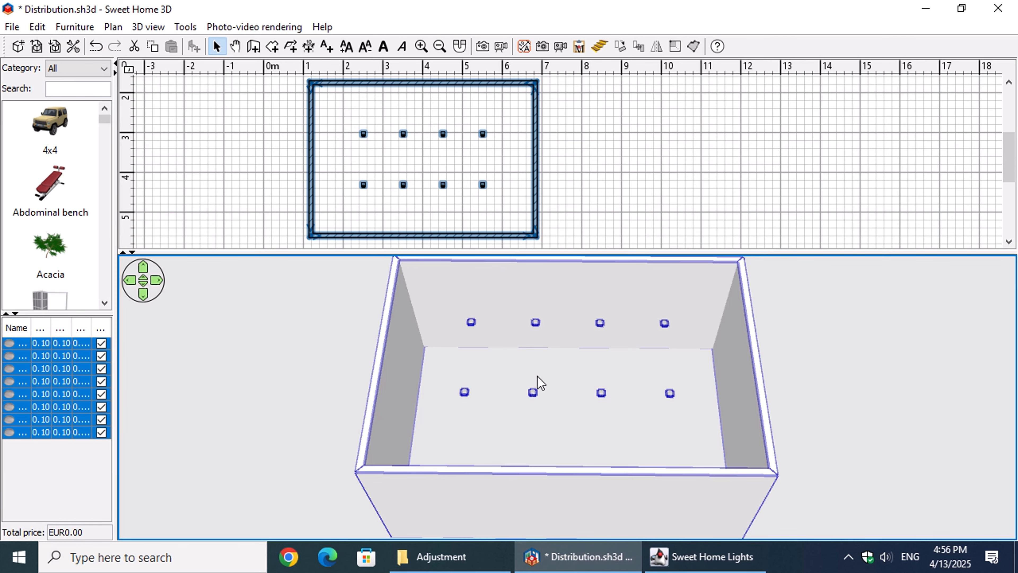
{"action": "scroll", "coordinate": [537, 375], "scroll_direction": "up", "scroll_amount": 8}
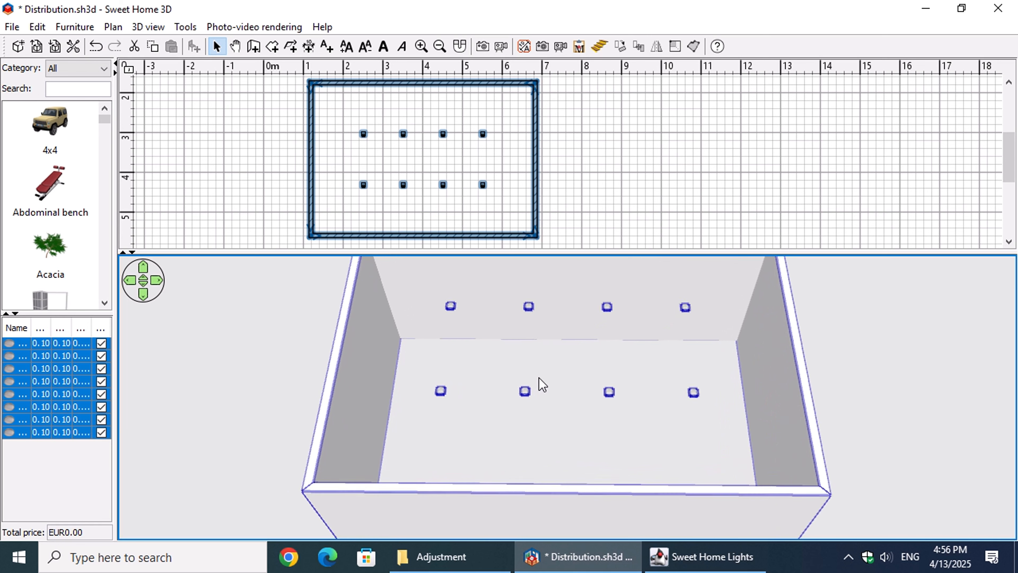
{"action": "left_click_drag", "start_coordinate": [571, 468], "coordinate": [679, 361]}
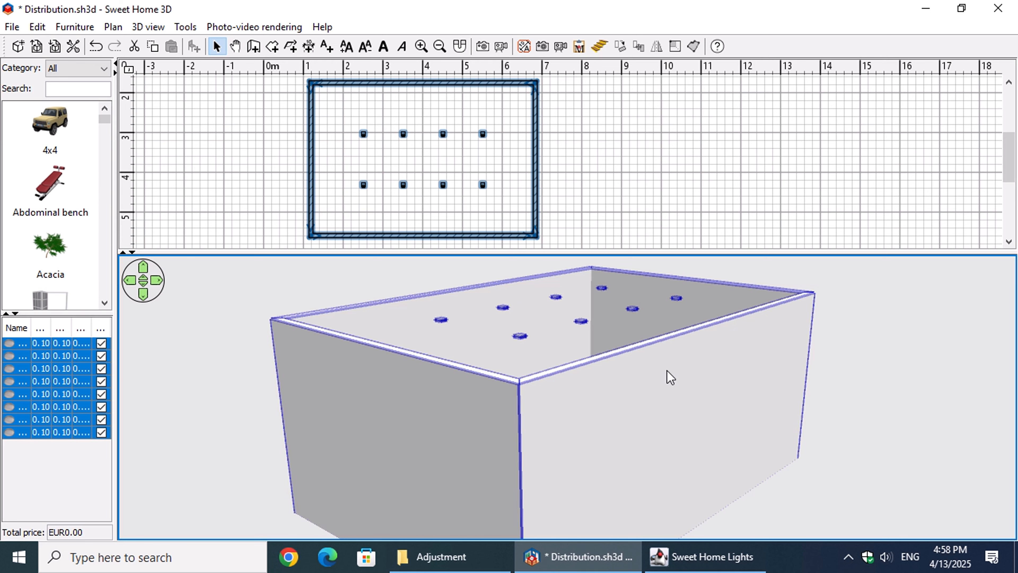
- Select the room's lower wall in the plan and, in Sweet Home Lights, align all ceiling lamps to the highest point among the selected items
{"action": "left_click", "coordinate": [426, 235]}
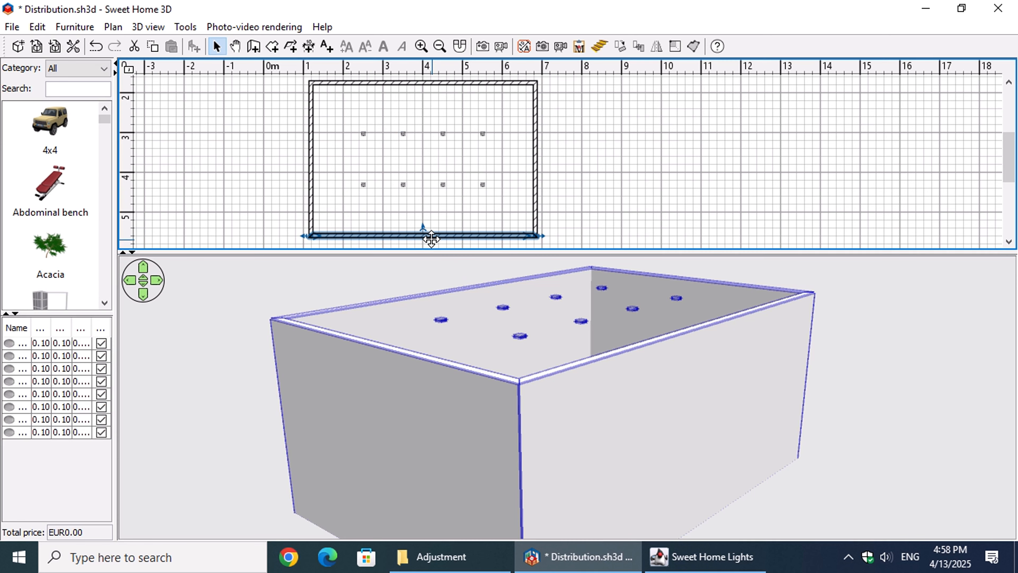
{"action": "mouse_move", "coordinate": [705, 557]}
{"action": "left_click", "coordinate": [727, 495]}
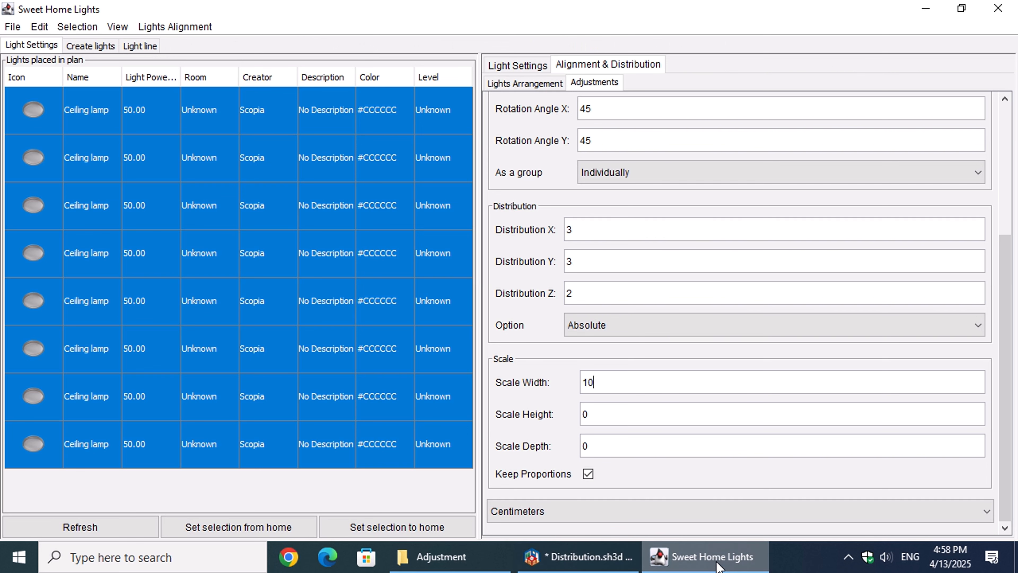
{"action": "left_click_drag", "start_coordinate": [218, 125], "coordinate": [264, 456]}
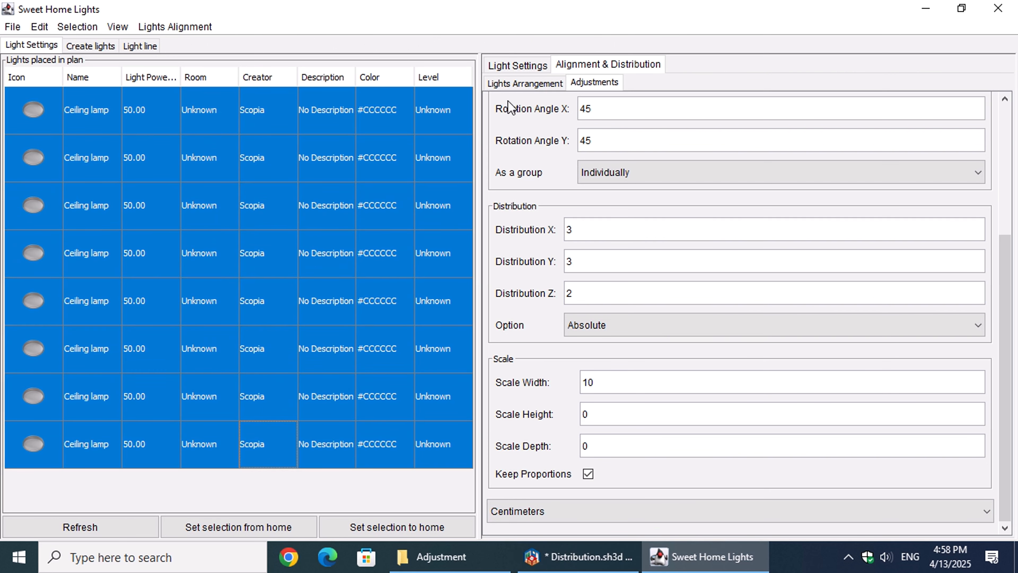
{"action": "left_click", "coordinate": [509, 86]}
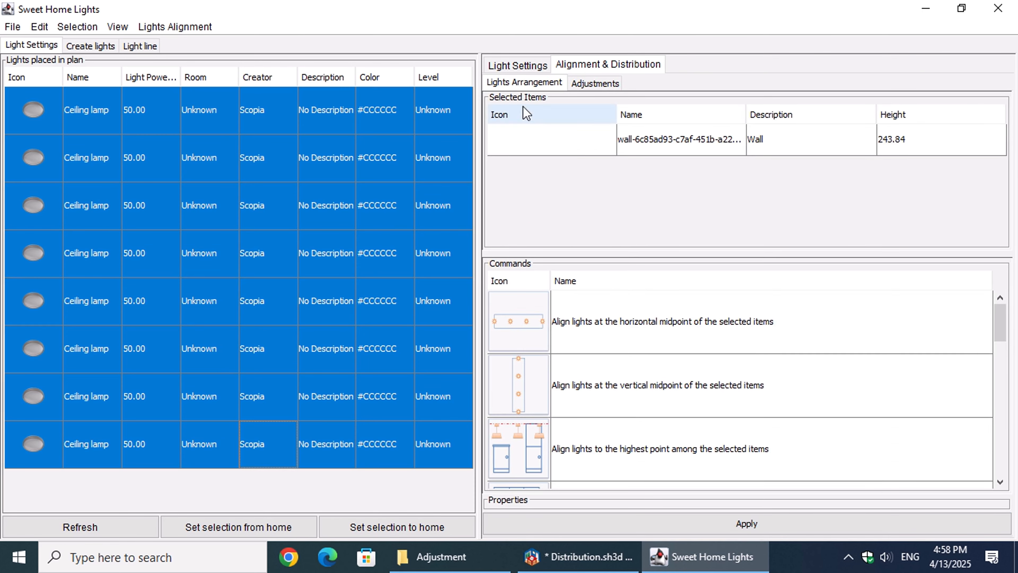
{"action": "mouse_move", "coordinate": [1000, 316]}
{"action": "left_mouse_down"}
{"action": "mouse_move", "coordinate": [999, 354]}
{"action": "mouse_move", "coordinate": [1001, 334]}
{"action": "left_mouse_up"}
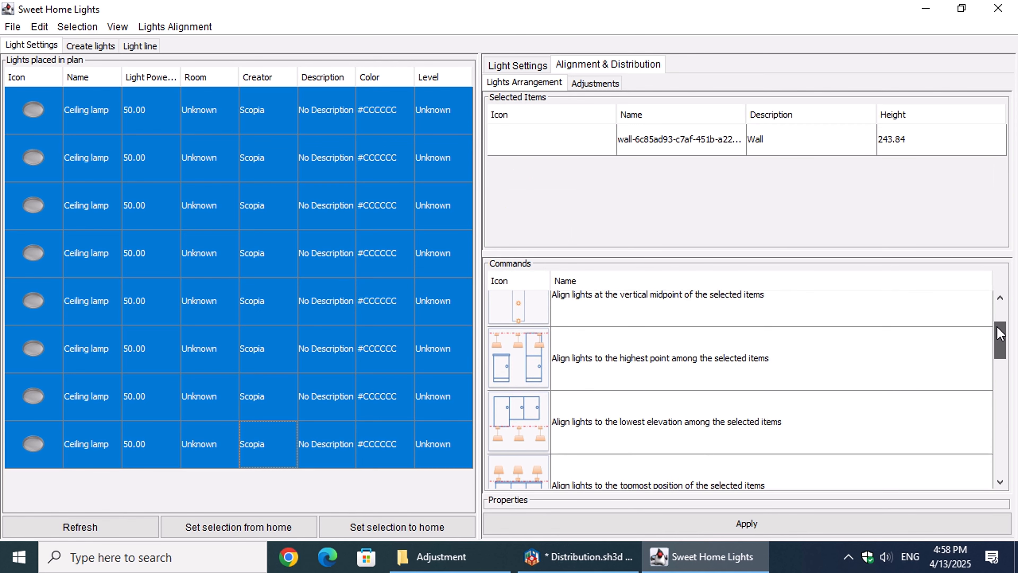
{"action": "left_click", "coordinate": [727, 343]}
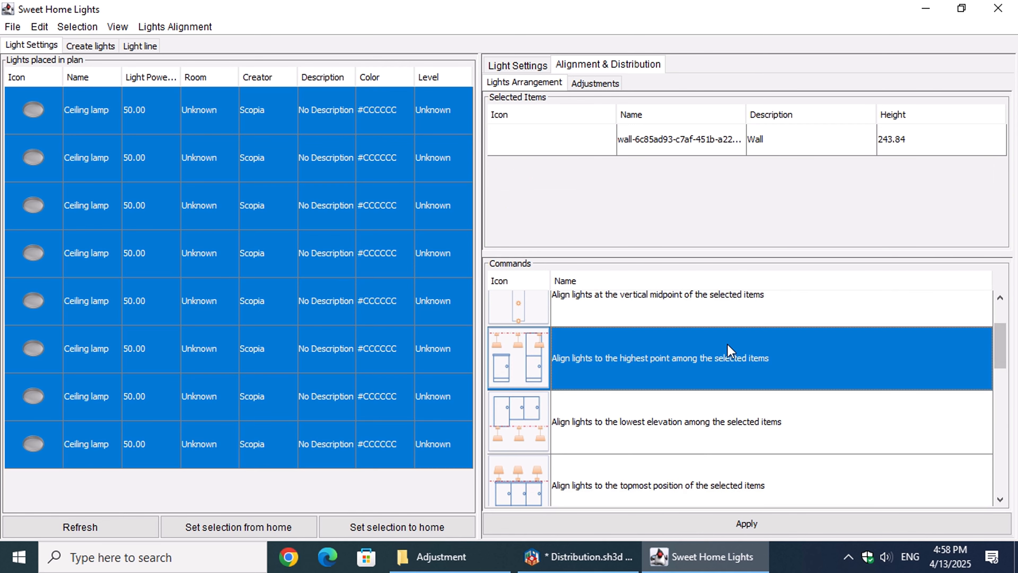
{"action": "left_click", "coordinate": [762, 523]}
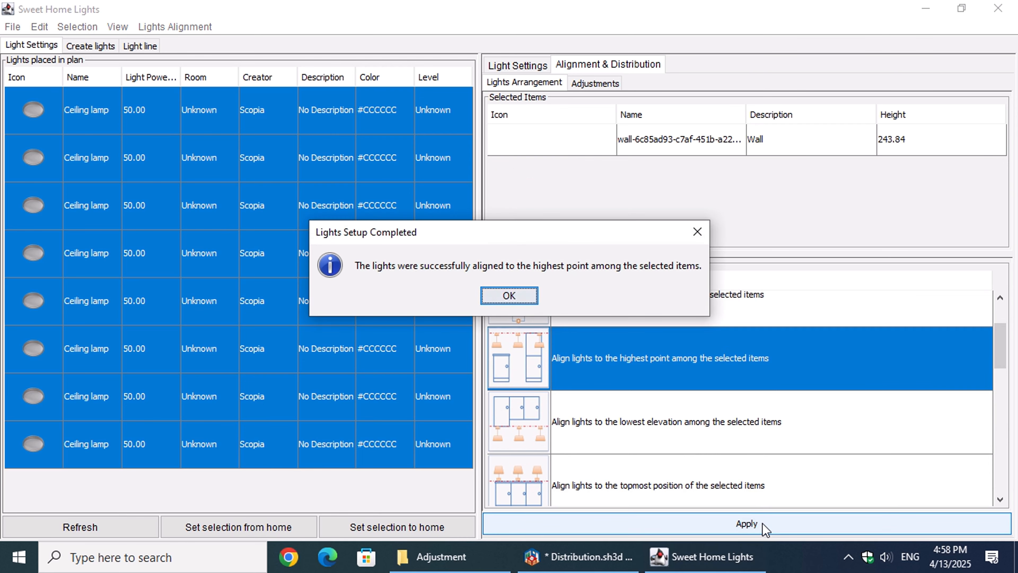
{"action": "left_click", "coordinate": [513, 299]}
- Switch to Sweet Home 3D and examine the height of the aligned lamps relative to the walls, selecting one lamp in the room
{"action": "left_click", "coordinate": [529, 556]}
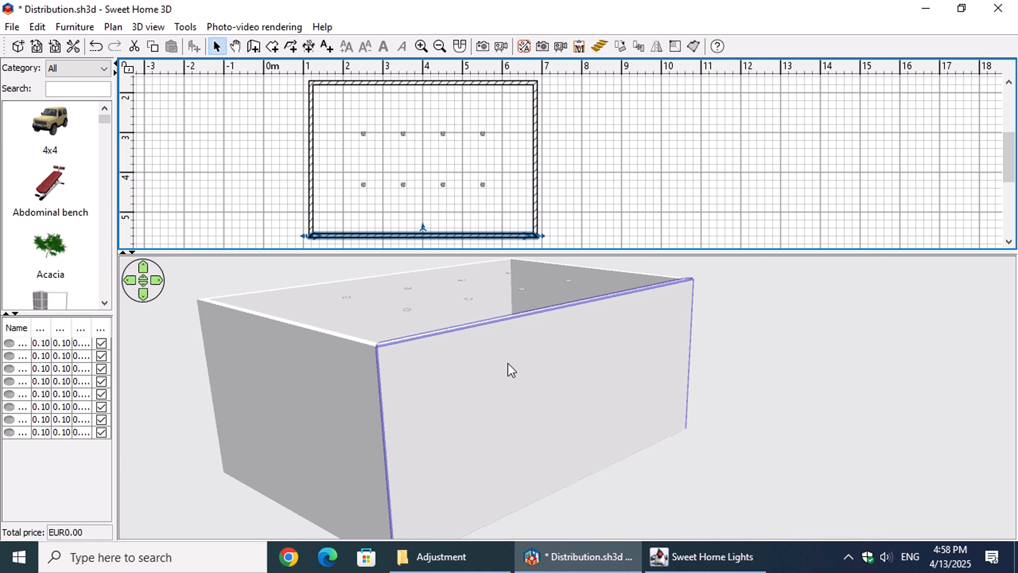
{"action": "scroll", "coordinate": [511, 367], "scroll_direction": "down", "scroll_amount": 5}
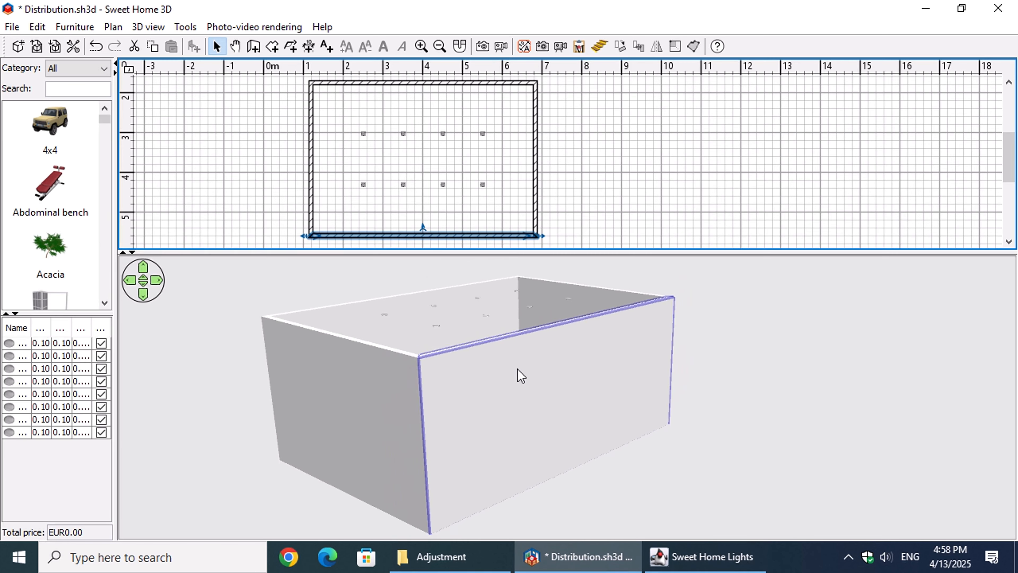
{"action": "left_click_drag", "start_coordinate": [236, 430], "coordinate": [662, 350]}
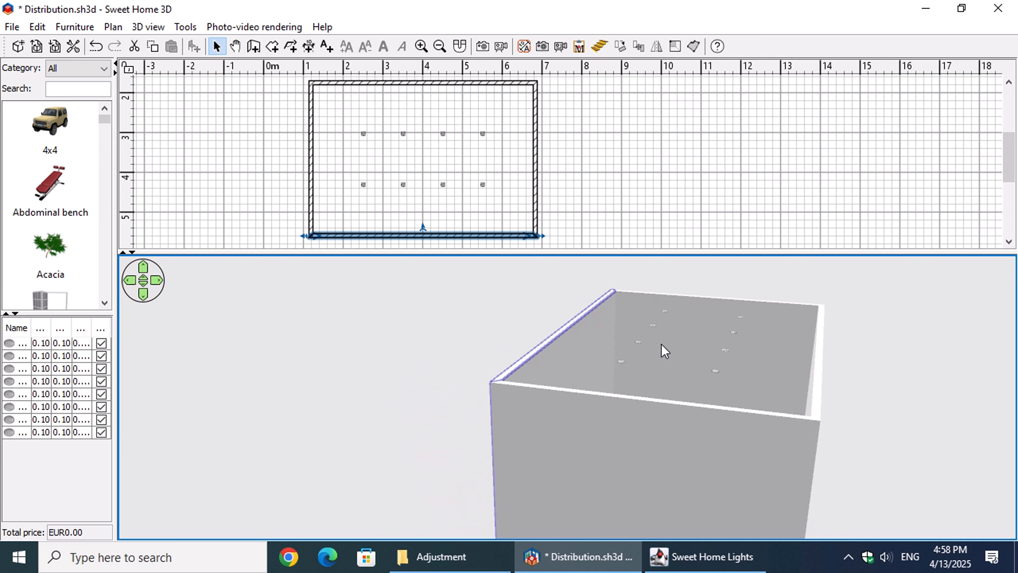
{"action": "left_click", "coordinate": [643, 348]}
{"action": "scroll", "coordinate": [590, 403], "scroll_direction": "up", "scroll_amount": 6}
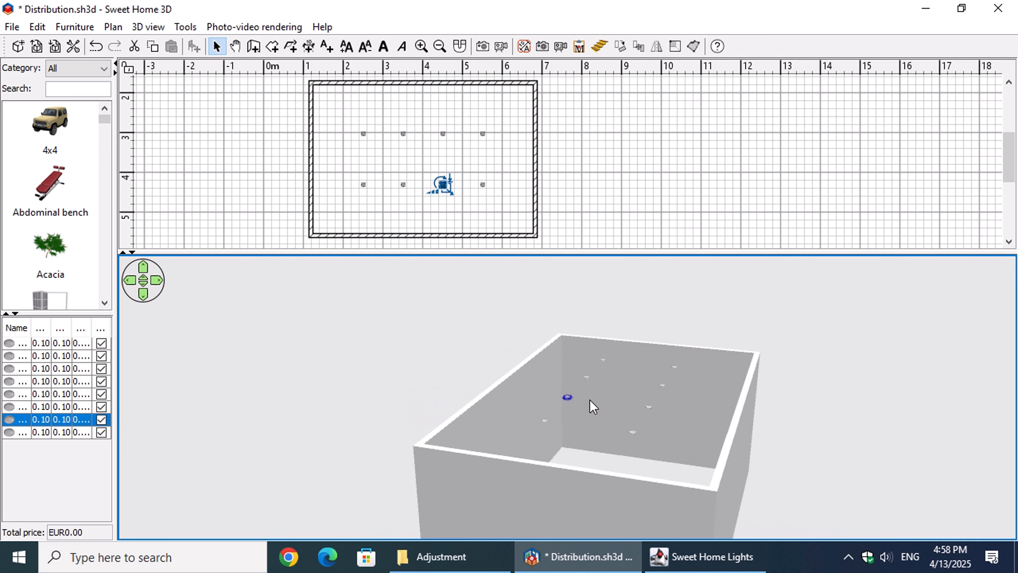
{"action": "scroll", "coordinate": [596, 406], "scroll_direction": "up", "scroll_amount": 6}
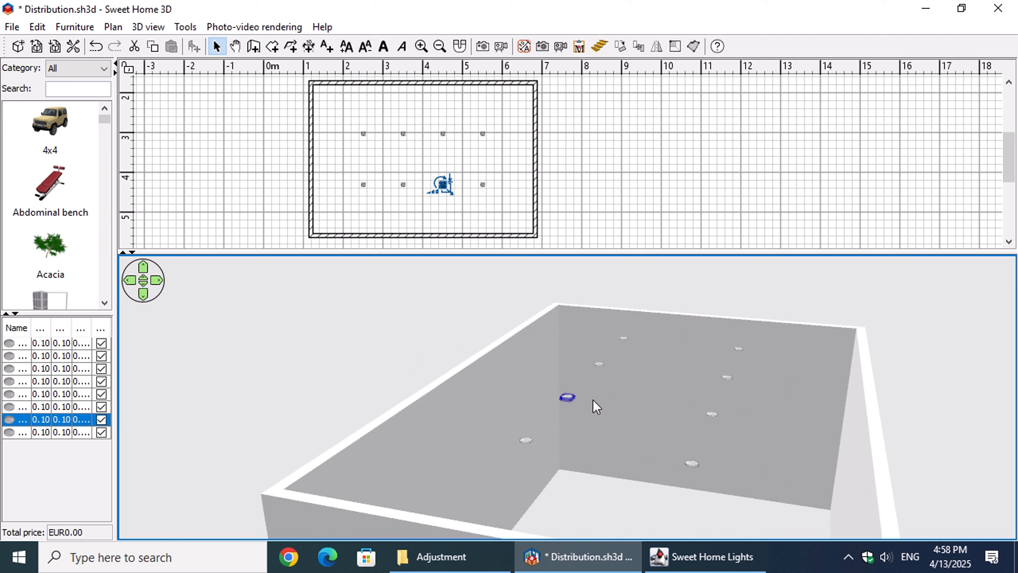